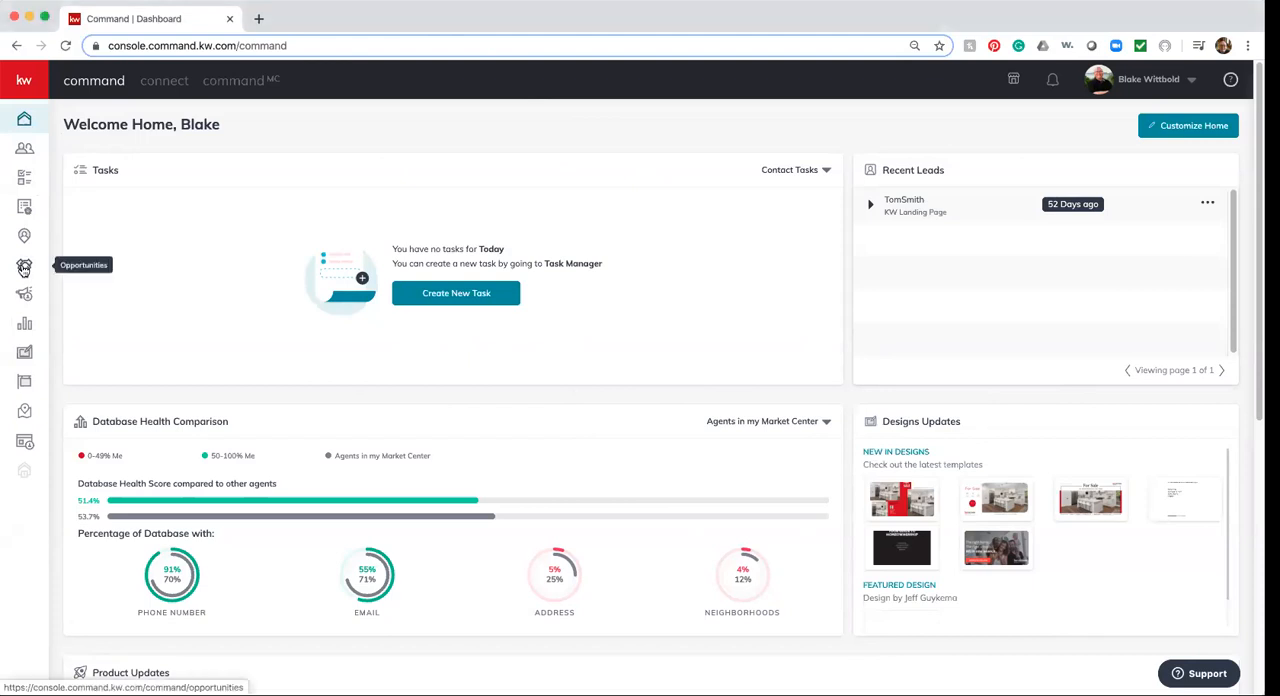
Start a new opportunity with Englewood as the market center and Listing as the opportunity type
{"action": "left_click", "coordinate": [24, 268]}
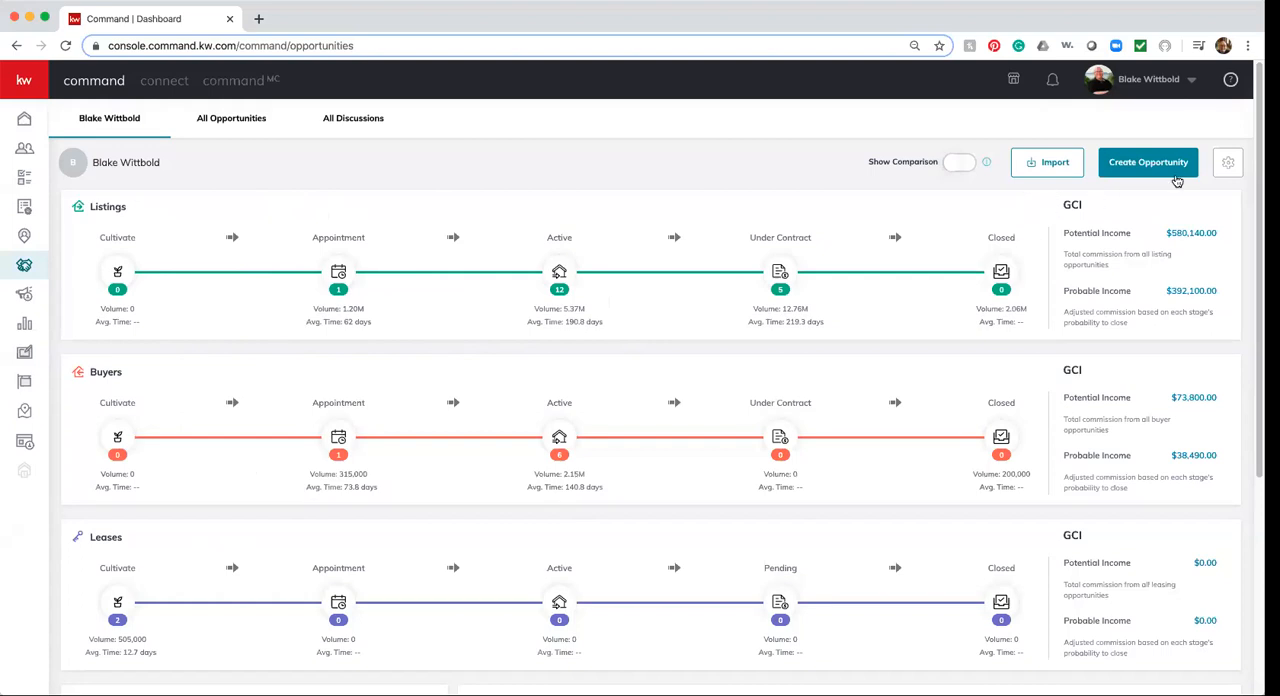
{"action": "left_click", "coordinate": [1134, 166]}
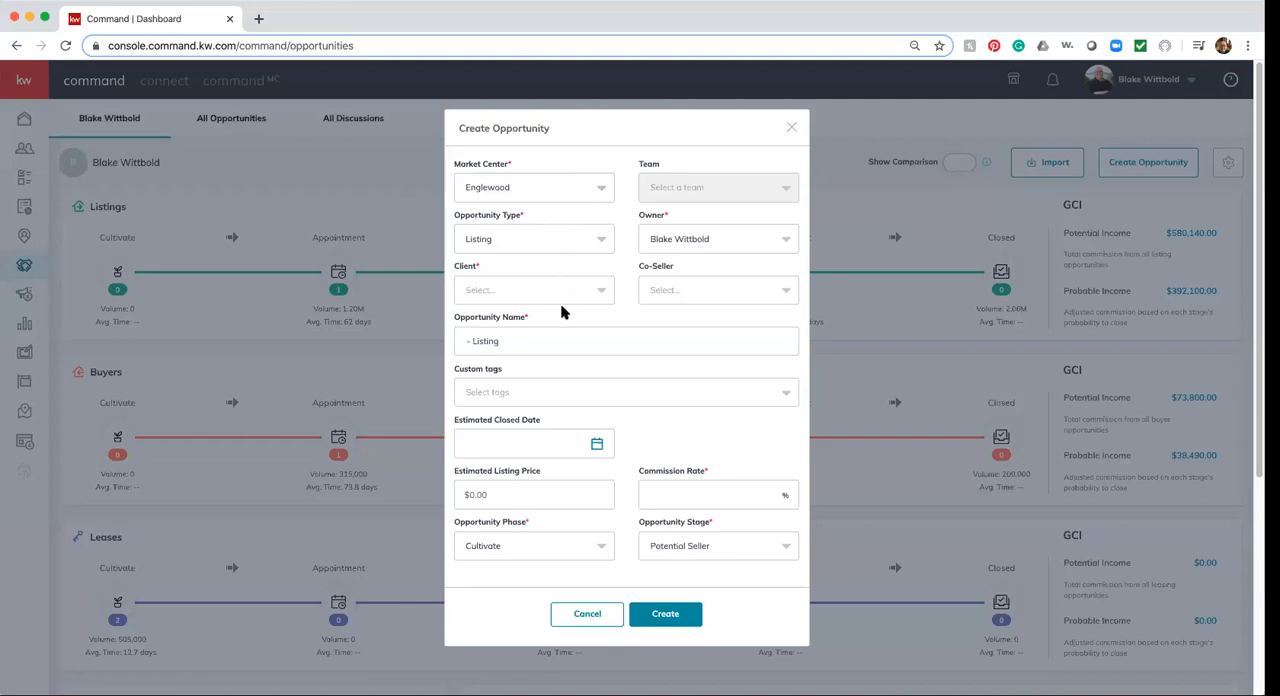
{"action": "left_click", "coordinate": [533, 190]}
{"action": "left_click", "coordinate": [533, 188]}
{"action": "left_click", "coordinate": [572, 240]}
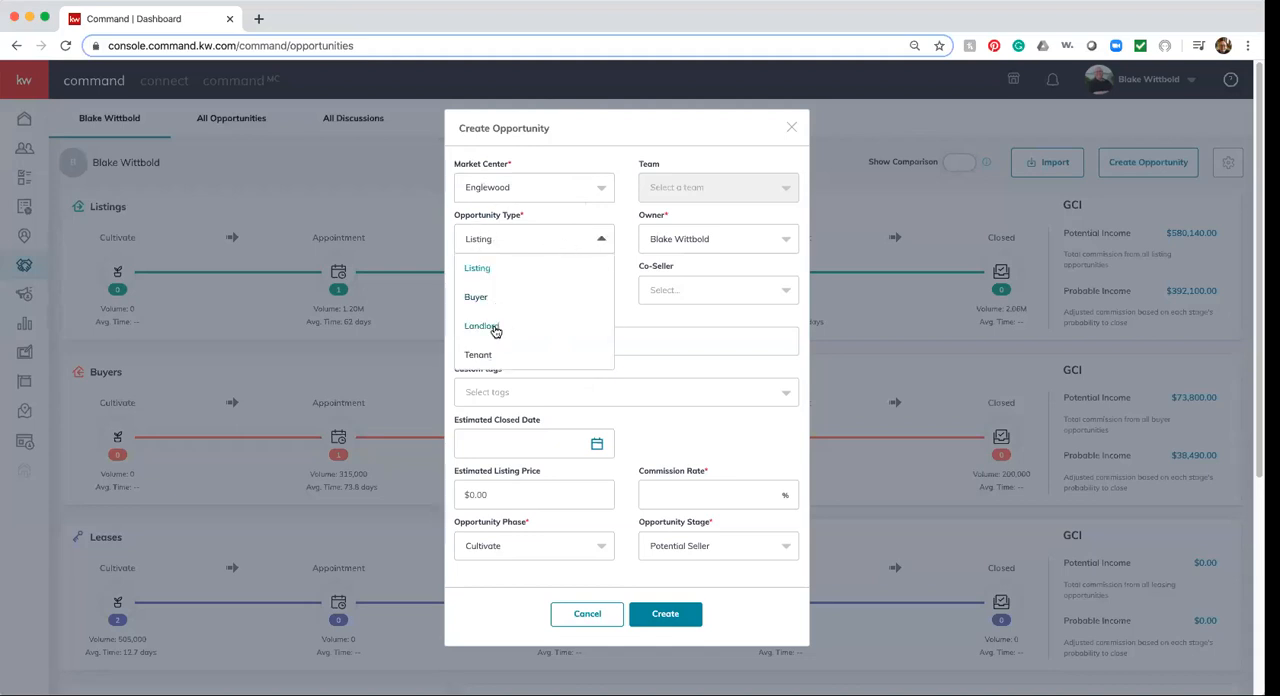
{"action": "left_click", "coordinate": [486, 272]}
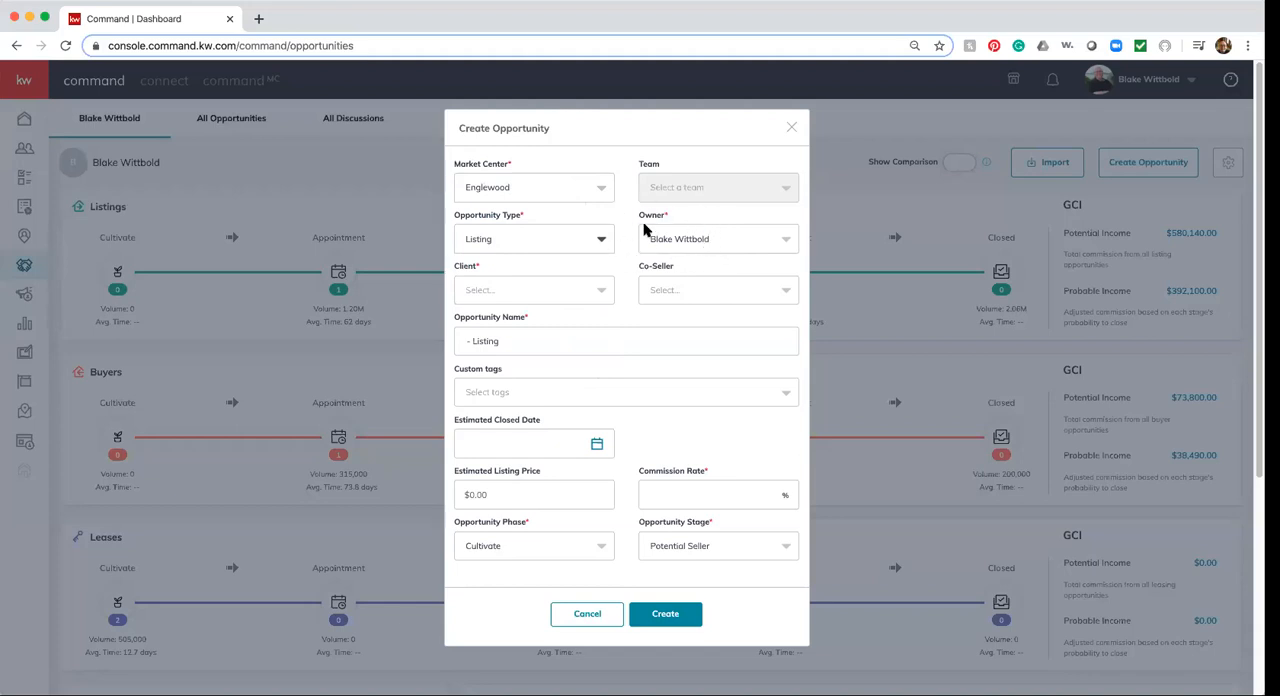
Search for the client by full name and assign the matching contact as the opportunity's client
{"action": "left_click", "coordinate": [601, 295]}
{"action": "left_click", "coordinate": [553, 291]}
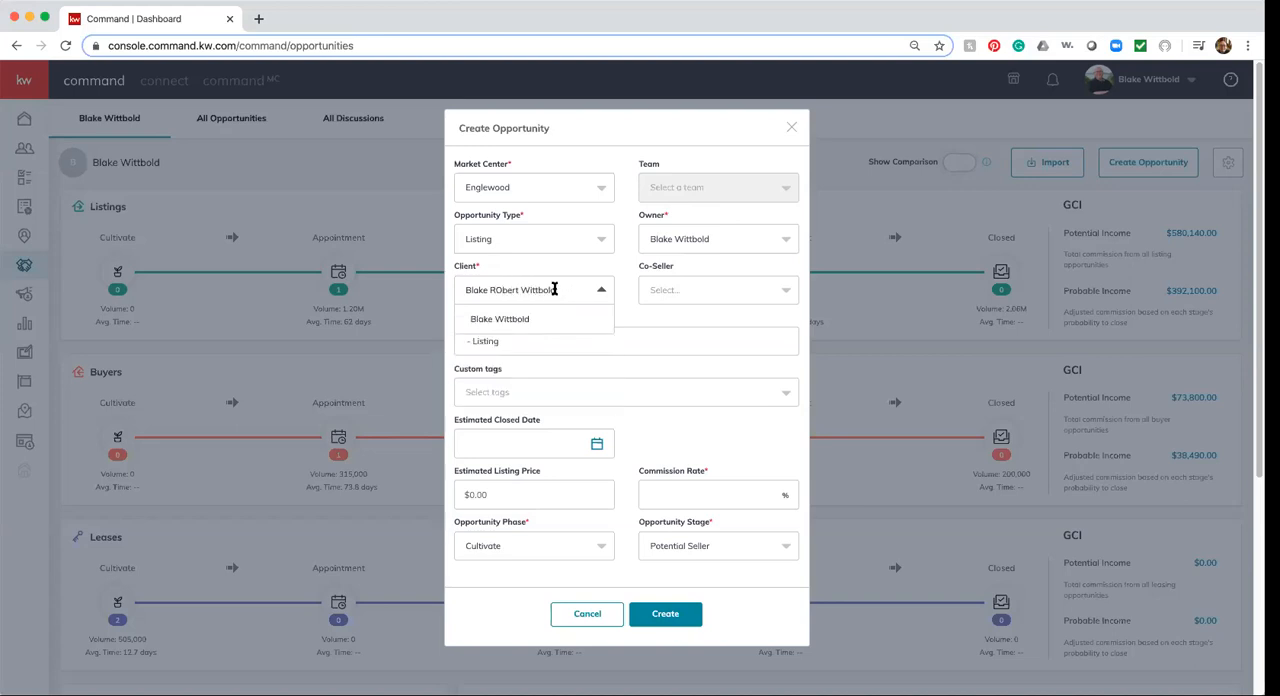
{"action": "left_click", "coordinate": [505, 318]}
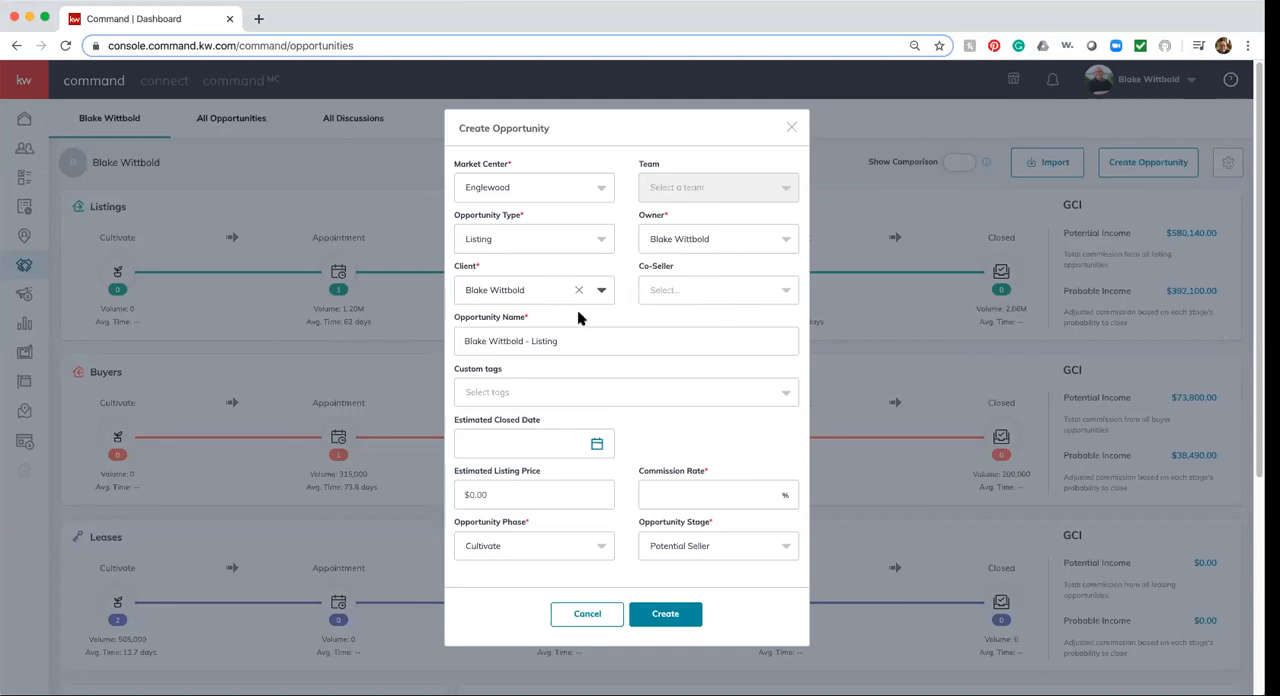
Replace the client's name in the opportunity name with the property's street address, keeping the "- Listing" ending
{"action": "left_click", "coordinate": [525, 343]}
{"action": "key", "text": "BackSpace"}
{"action": "key", "text": "BackSpace"}
{"action": "key", "text": "BackSpace"}
{"action": "key", "text": "BackSpace"}
{"action": "key", "text": "BackSpace"}
{"action": "key", "text": "BackSpace"}
{"action": "key", "text": "BackSpace"}
{"action": "key", "text": "BackSpace"}
{"action": "key", "text": "BackSpace"}
{"action": "key", "text": "BackSpace"}
{"action": "key", "text": "BackSpace"}
{"action": "key", "text": "BackSpace"}
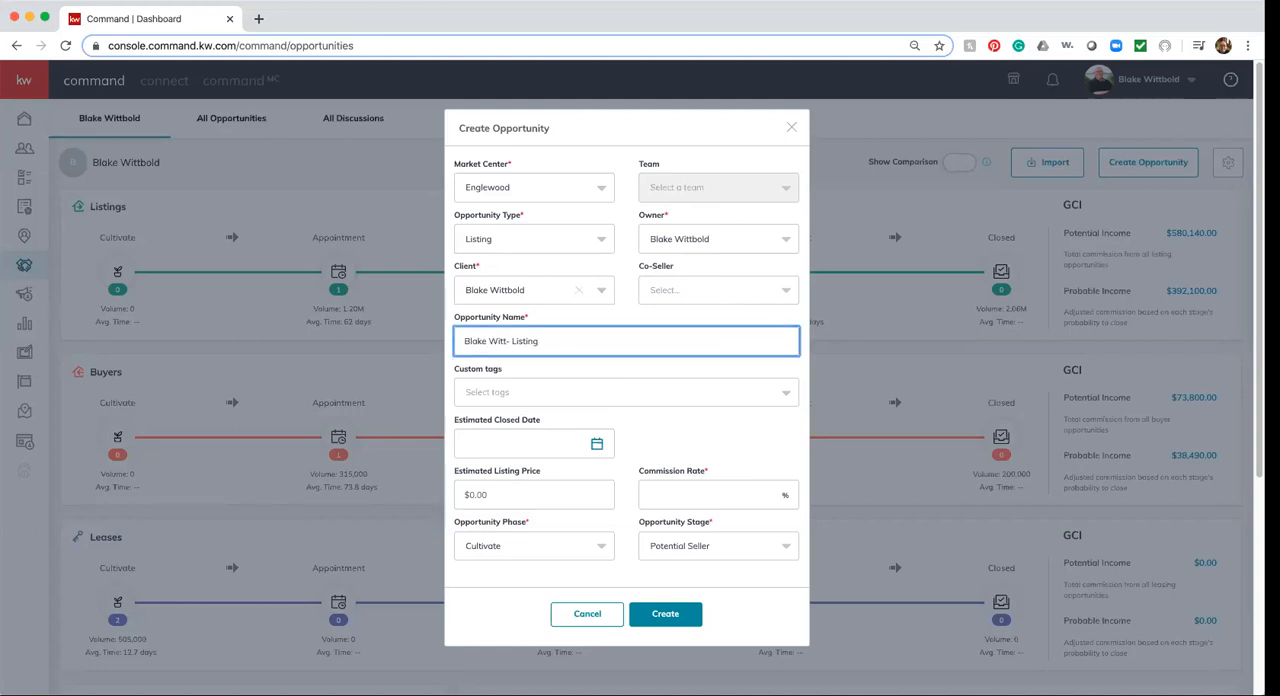
{"action": "key", "text": "BackSpace"}
{"action": "key", "text": "BackSpace"}
{"action": "key", "text": "BackSpace"}
{"action": "type", "text": "123 Main Street"}
Look through the available custom tags and add the Luxury tag to the opportunity
{"action": "left_click", "coordinate": [483, 393]}
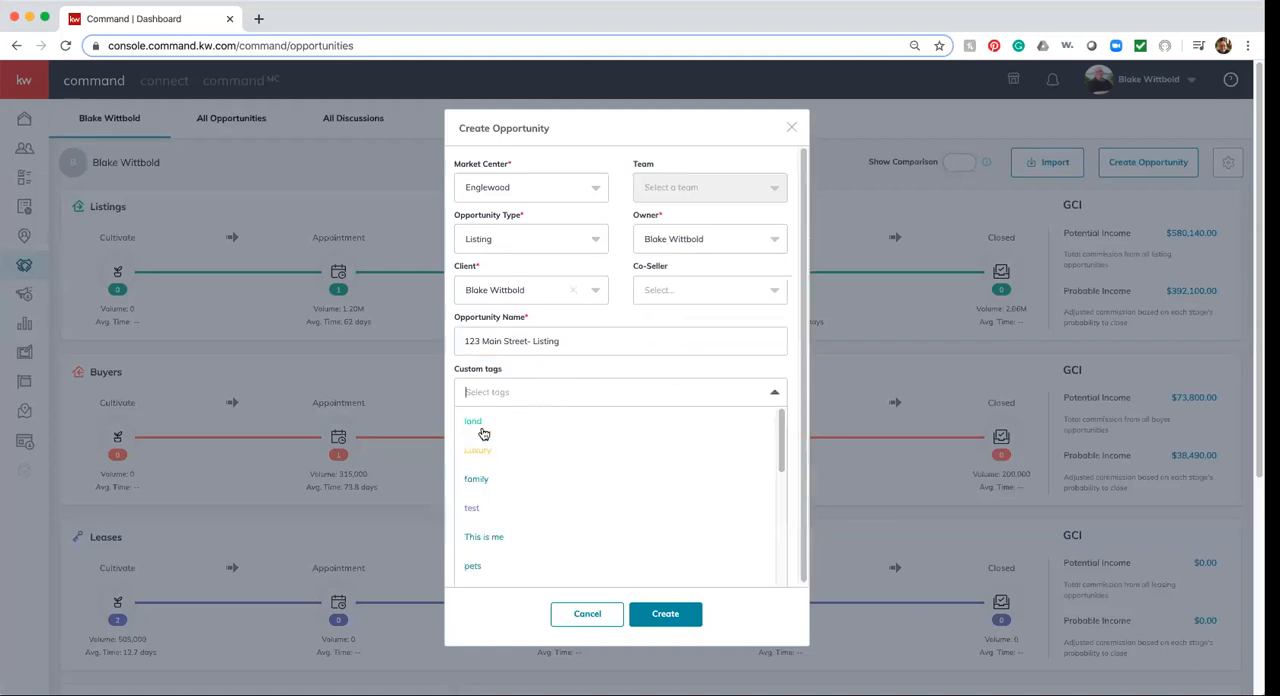
{"action": "scroll", "coordinate": [534, 488], "scroll_direction": "down", "scroll_amount": 2}
{"action": "scroll", "coordinate": [535, 489], "scroll_direction": "down", "scroll_amount": 3}
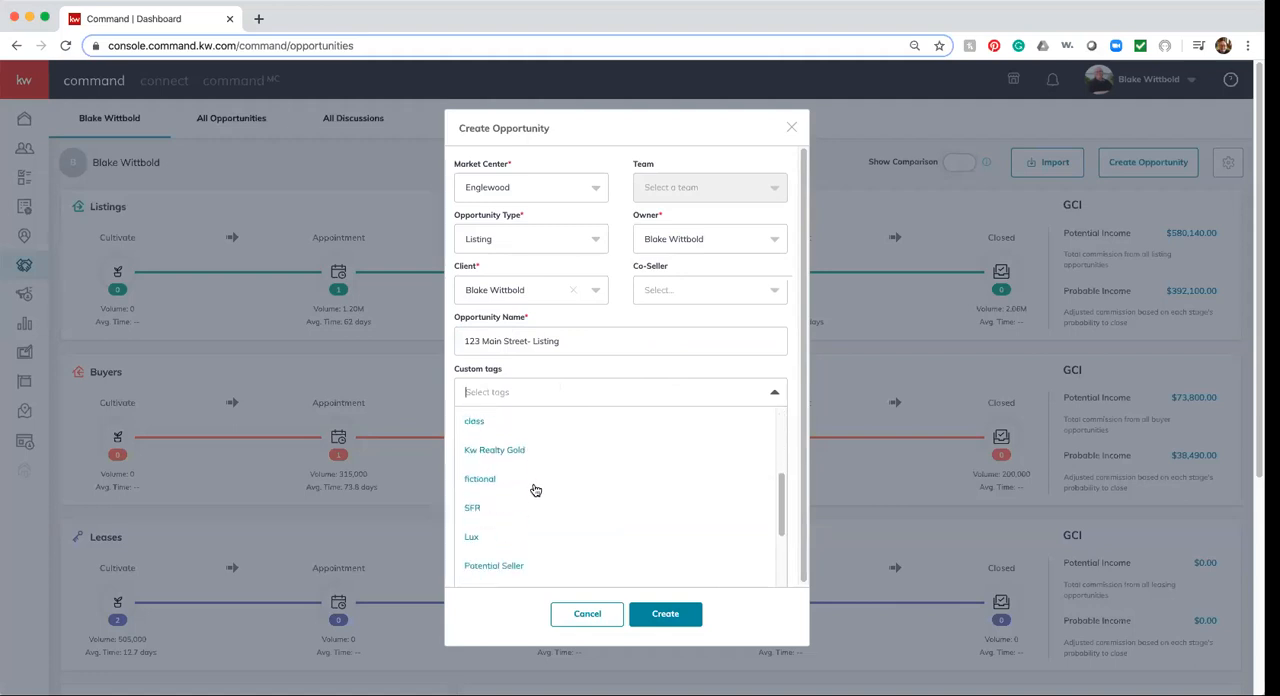
{"action": "scroll", "coordinate": [535, 489], "scroll_direction": "up", "scroll_amount": 5}
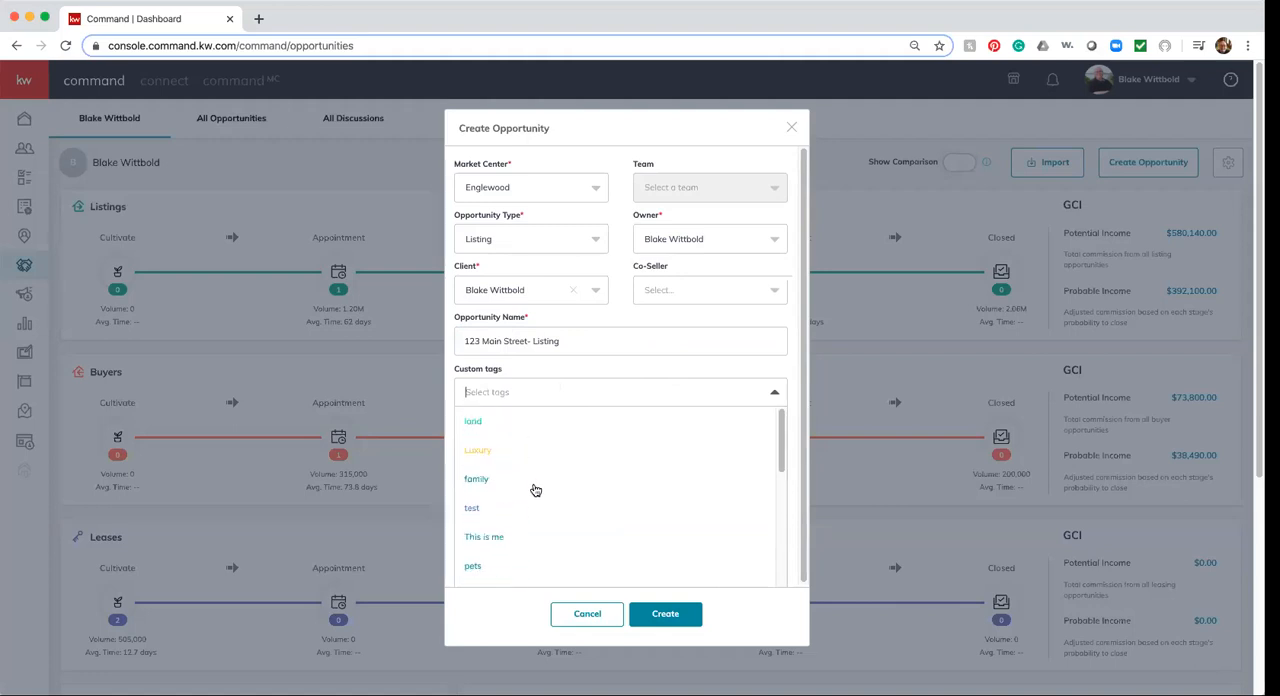
{"action": "left_click", "coordinate": [479, 451]}
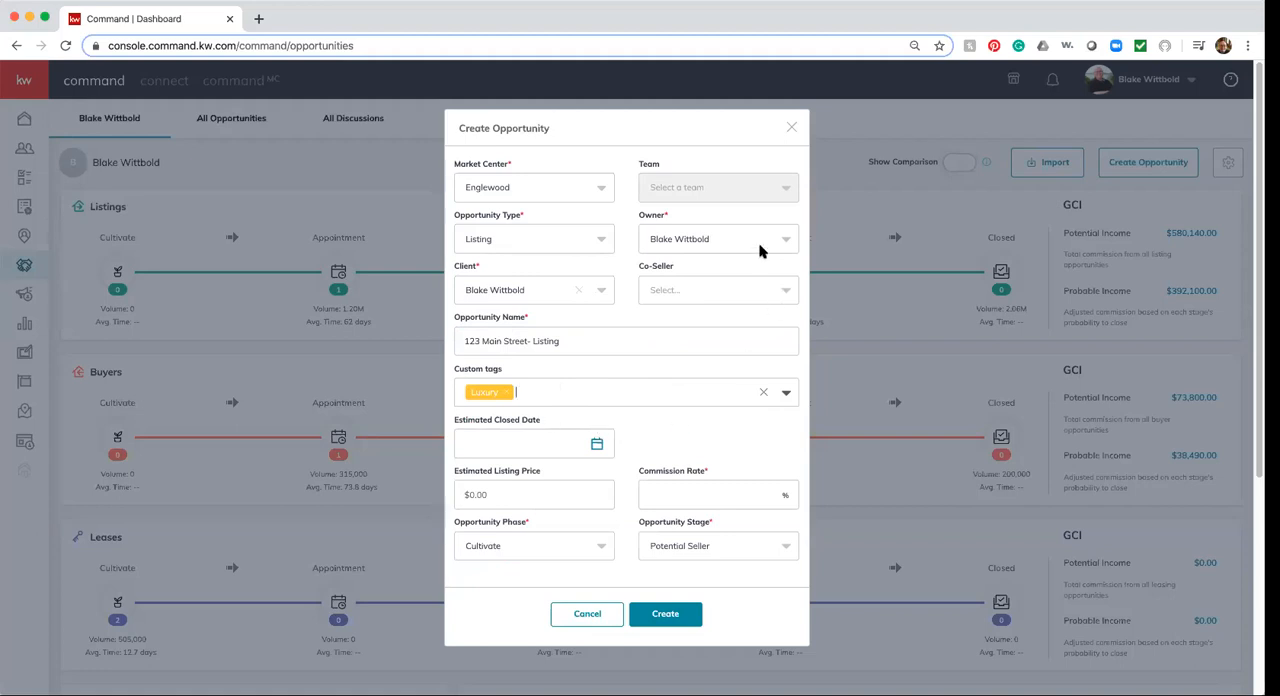
Set the estimated listing price to $1,000,000 and the commission rate to 3%
{"action": "left_click", "coordinate": [498, 497]}
{"action": "left_click", "coordinate": [531, 527]}
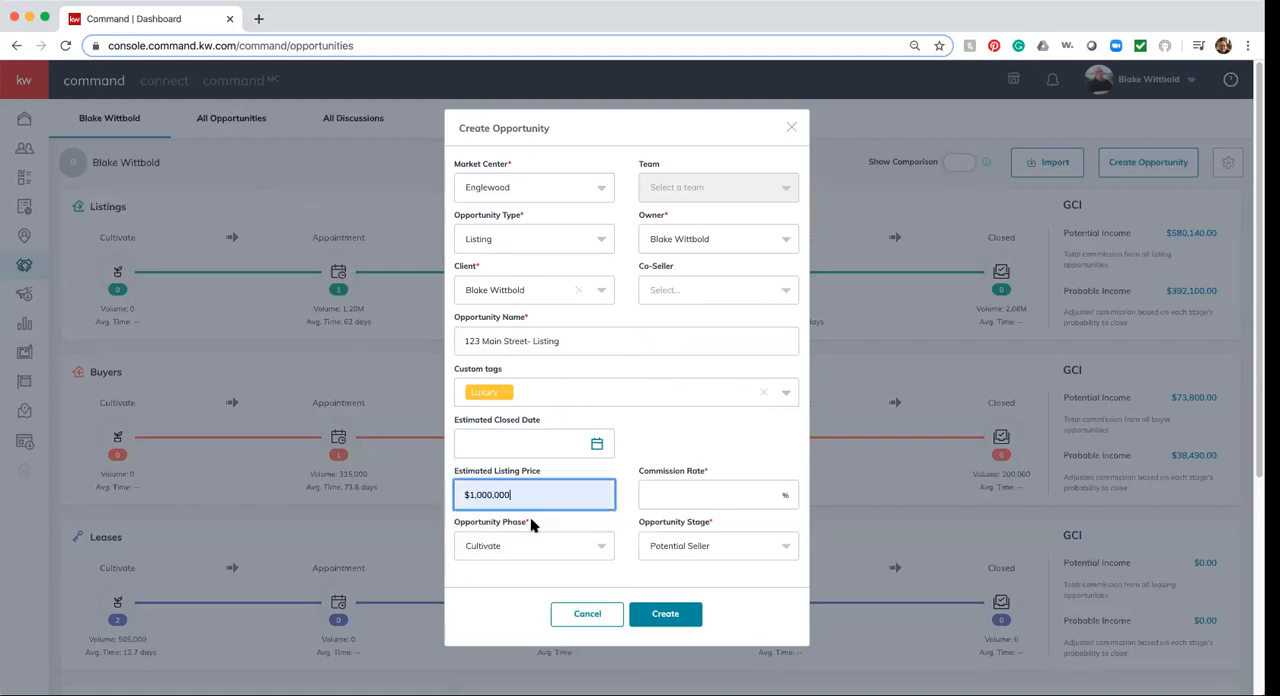
{"action": "left_click", "coordinate": [699, 495]}
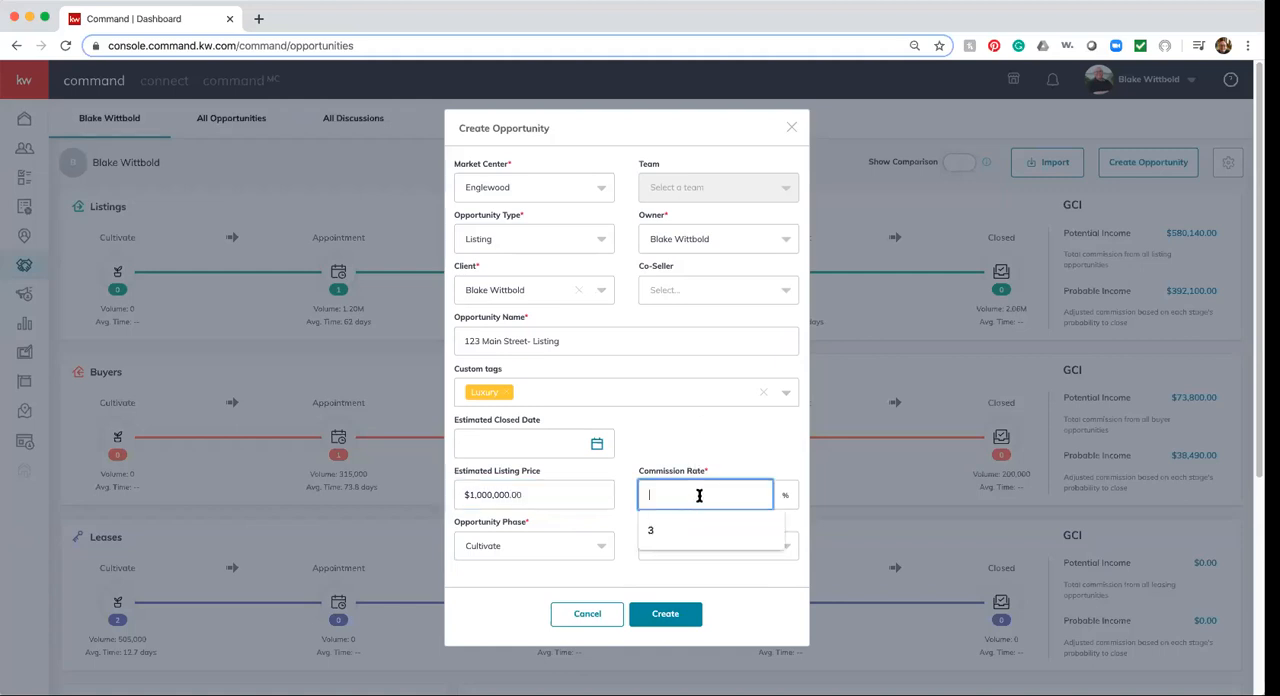
{"action": "left_click", "coordinate": [669, 530]}
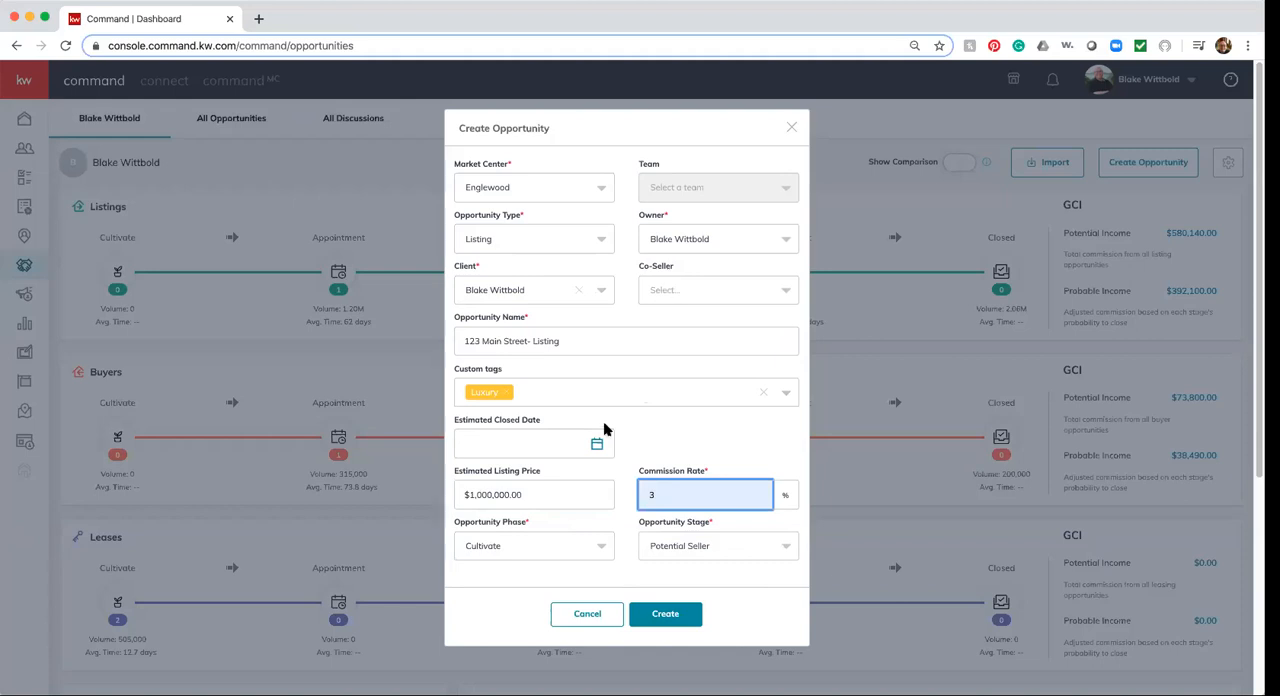
Choose the Cultivate phase and the Potential Seller stage, and create the opportunity
{"action": "left_click", "coordinate": [595, 550]}
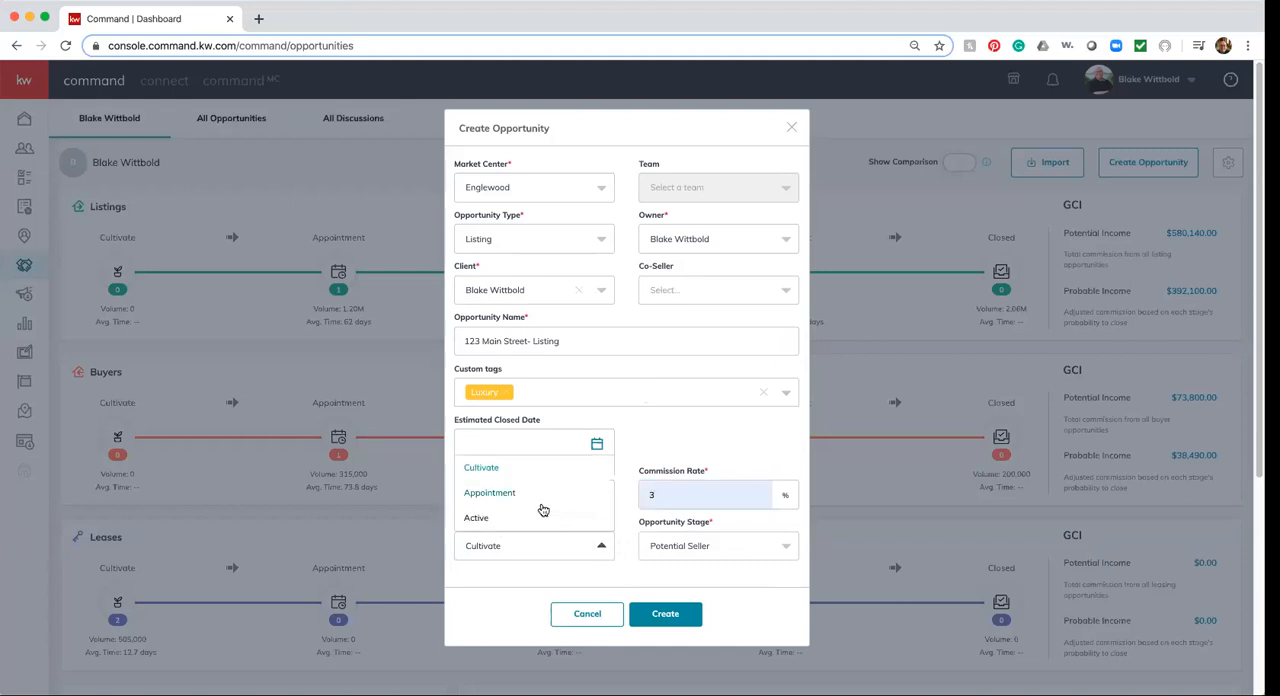
{"action": "left_click", "coordinate": [487, 471]}
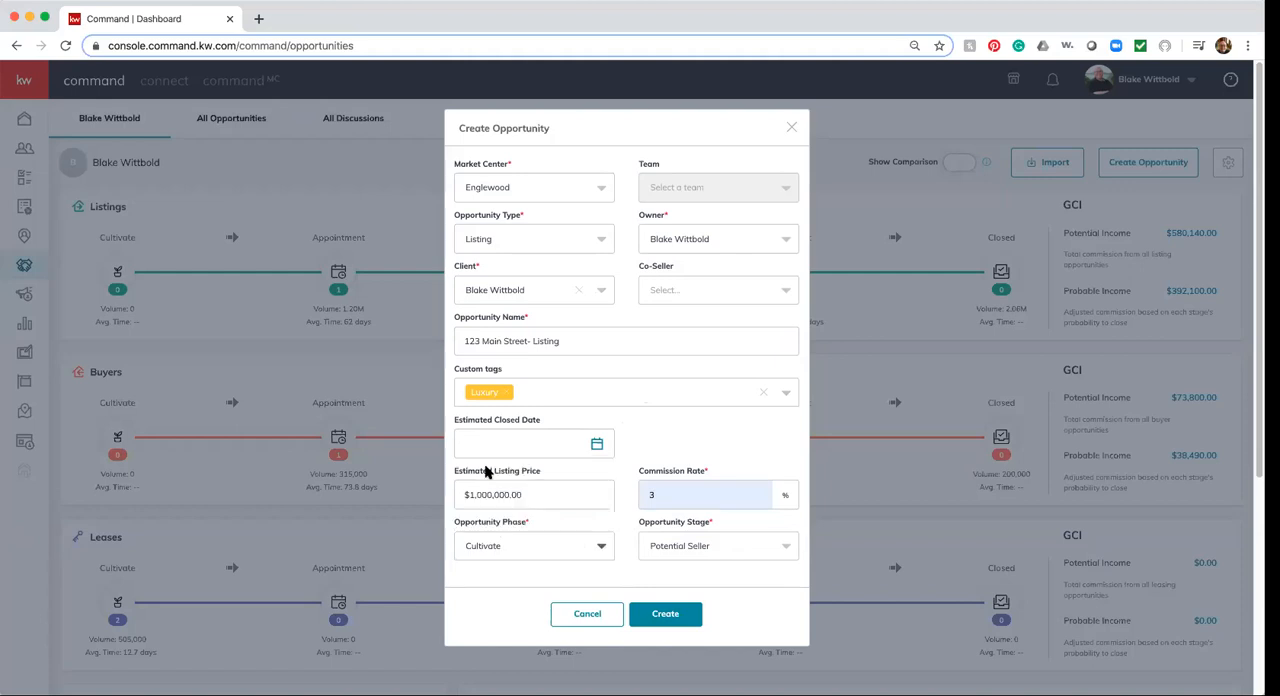
{"action": "left_click", "coordinate": [784, 550]}
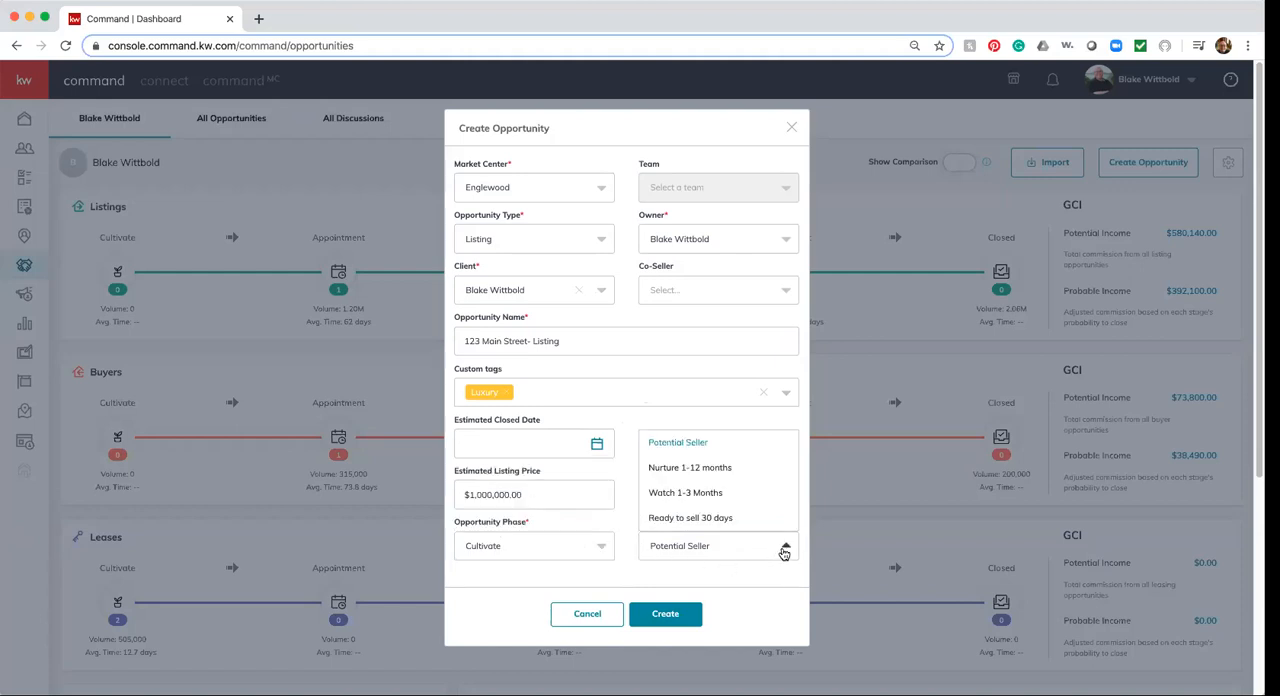
{"action": "left_click", "coordinate": [677, 443]}
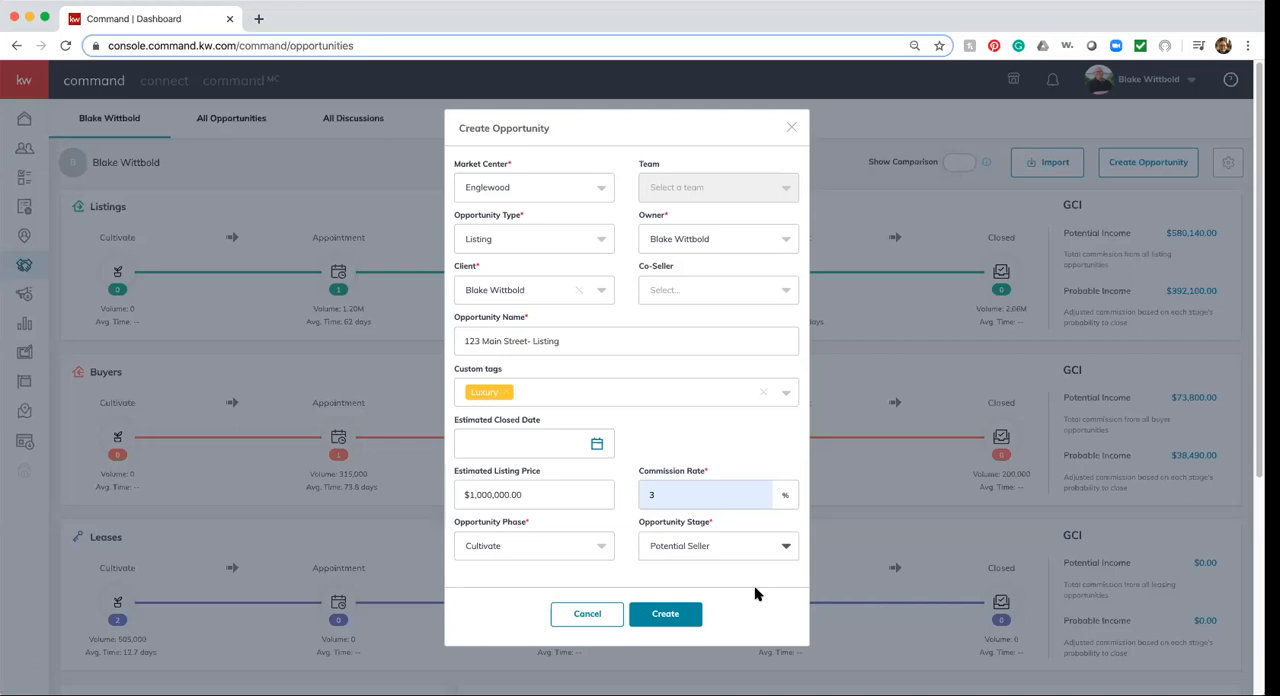
{"action": "left_click", "coordinate": [666, 614]}
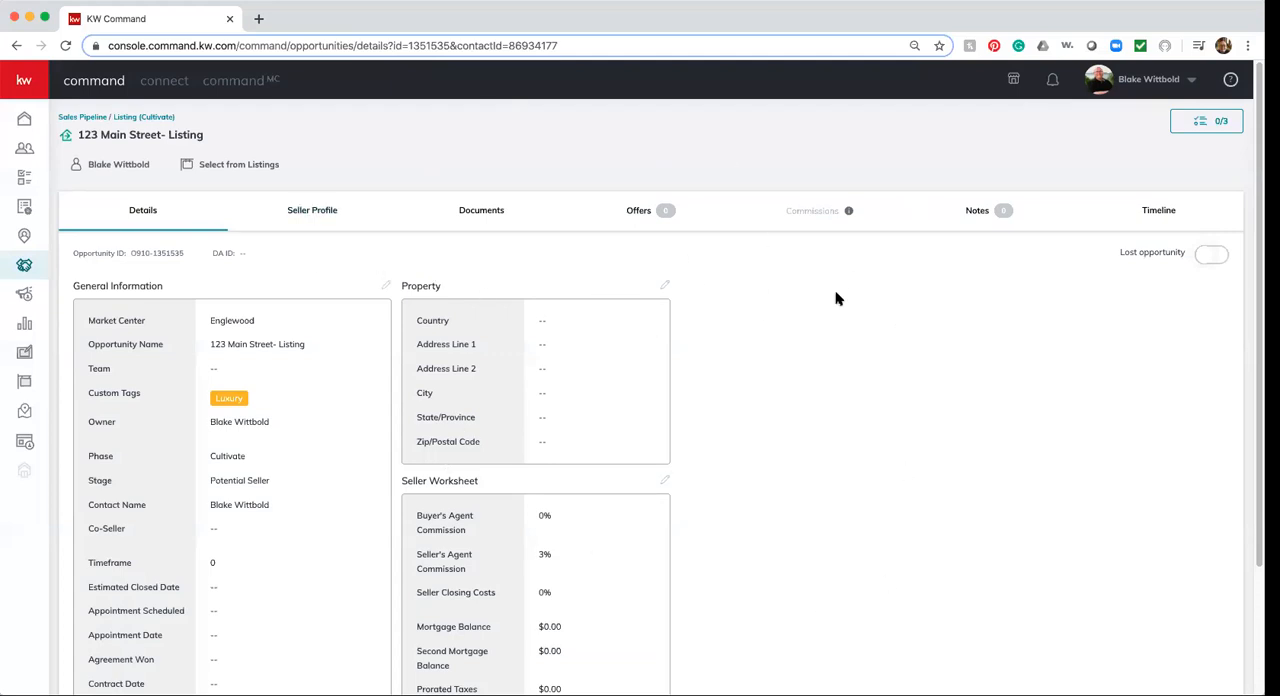
Return to the sales pipeline, open the Cultivate phase of Listings and bring up the new listing's checklist
{"action": "left_click", "coordinate": [95, 118]}
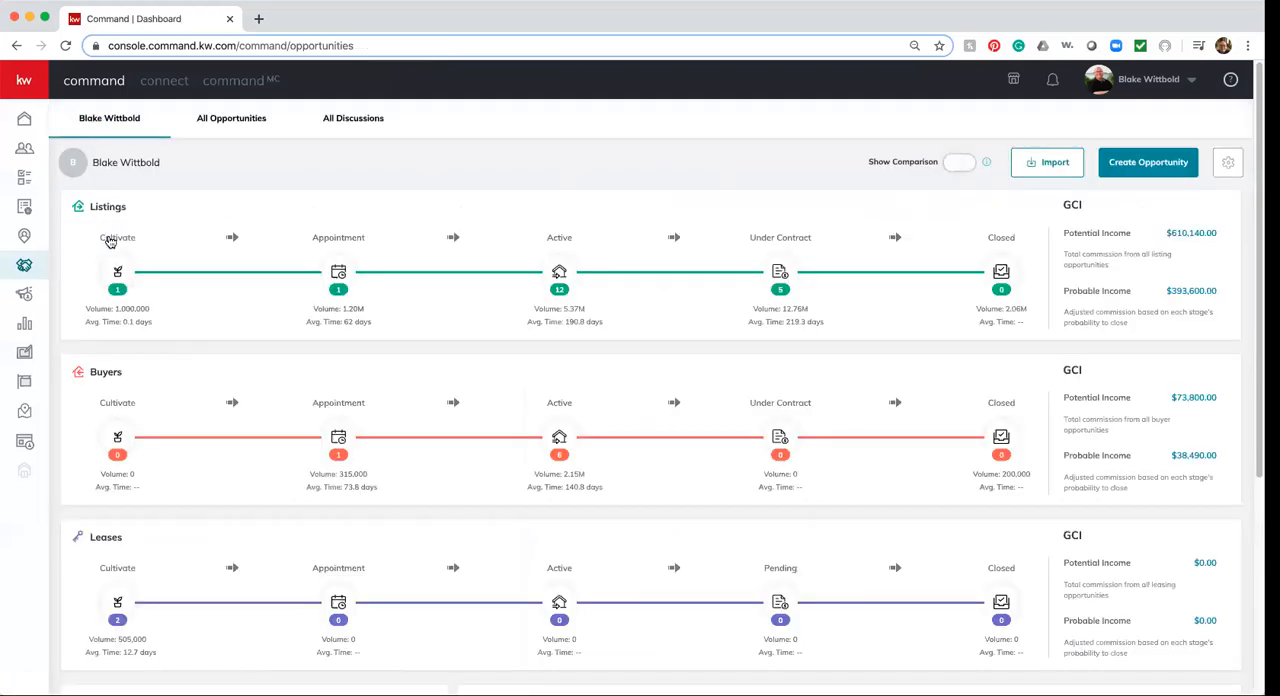
{"action": "left_click", "coordinate": [108, 245]}
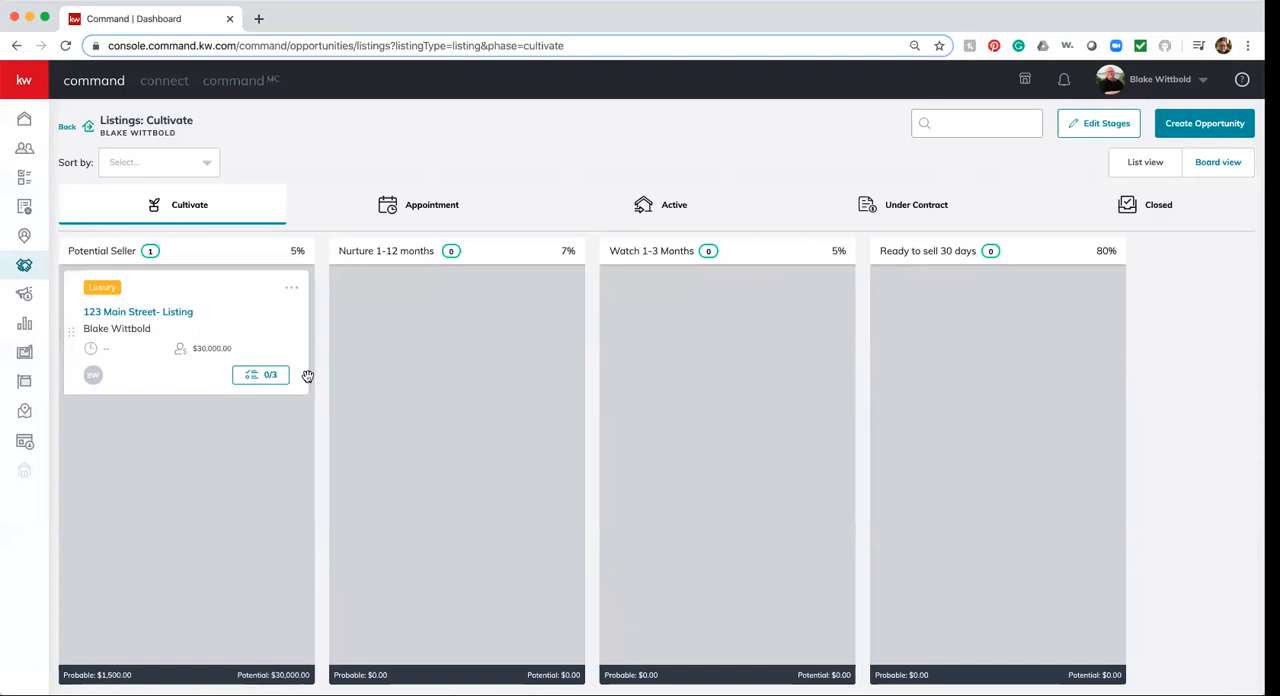
{"action": "left_click", "coordinate": [254, 381]}
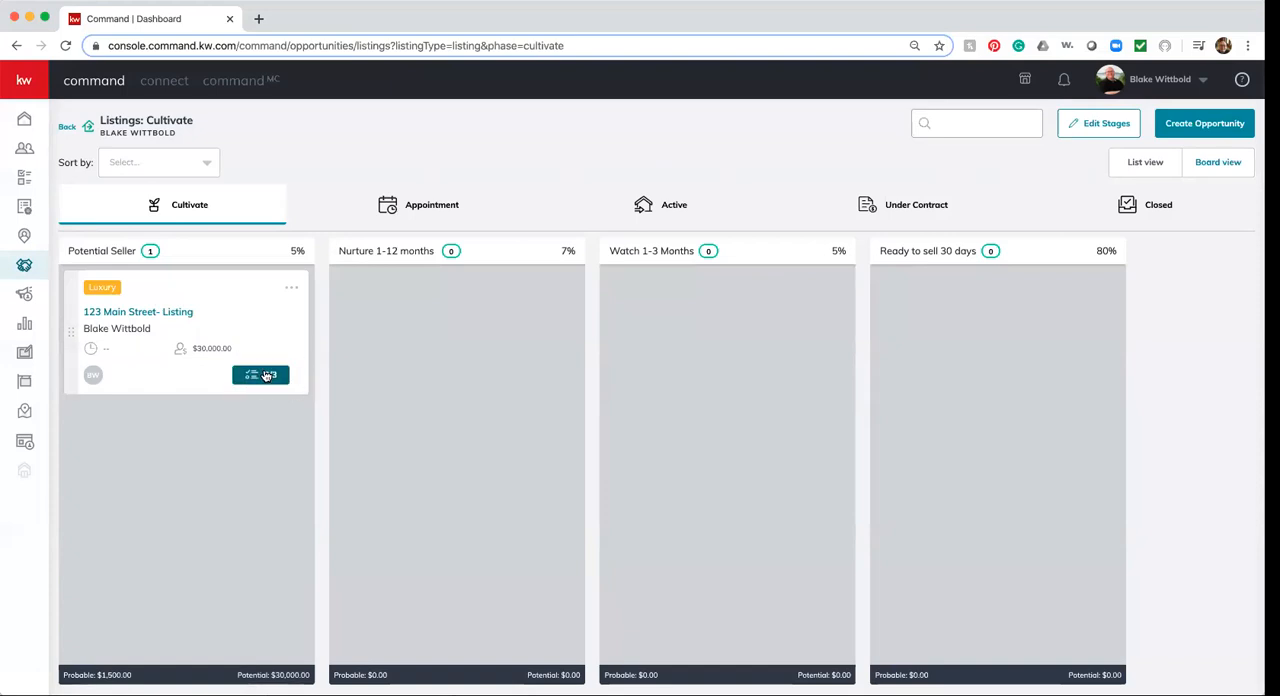
{"action": "left_click", "coordinate": [267, 379]}
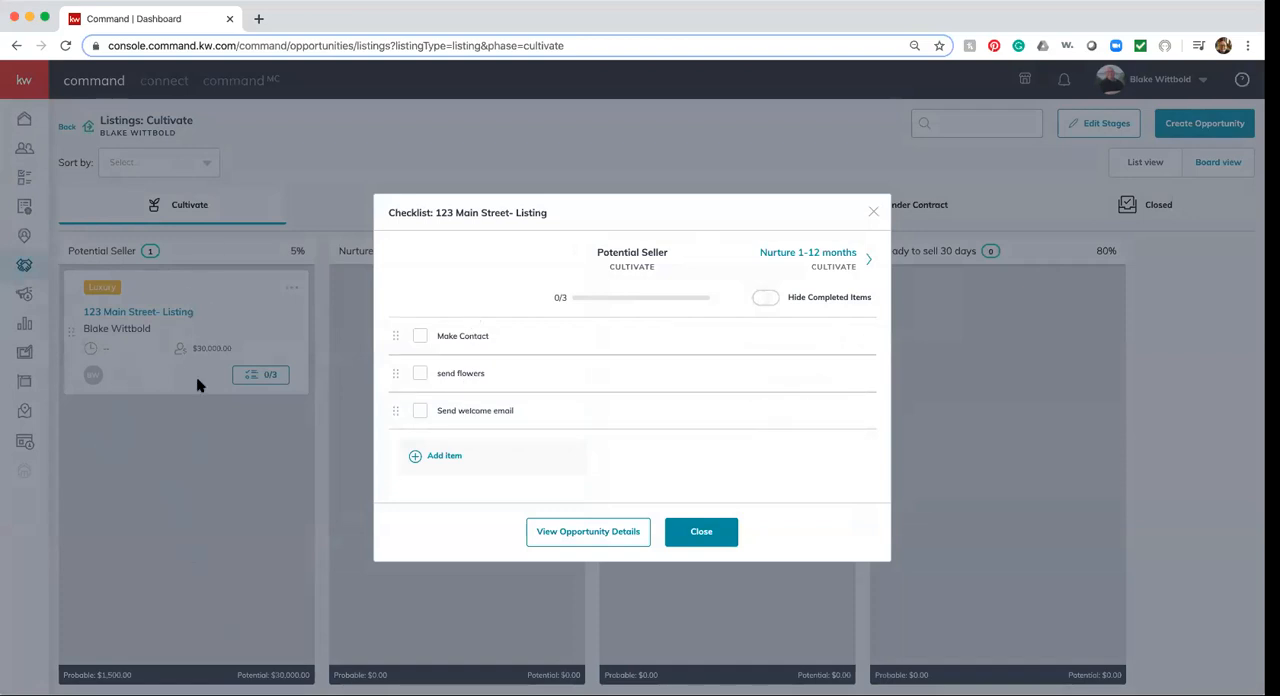
Add the item "pop over" to the listing's checklist, save it and close the checklist
{"action": "left_click", "coordinate": [440, 458]}
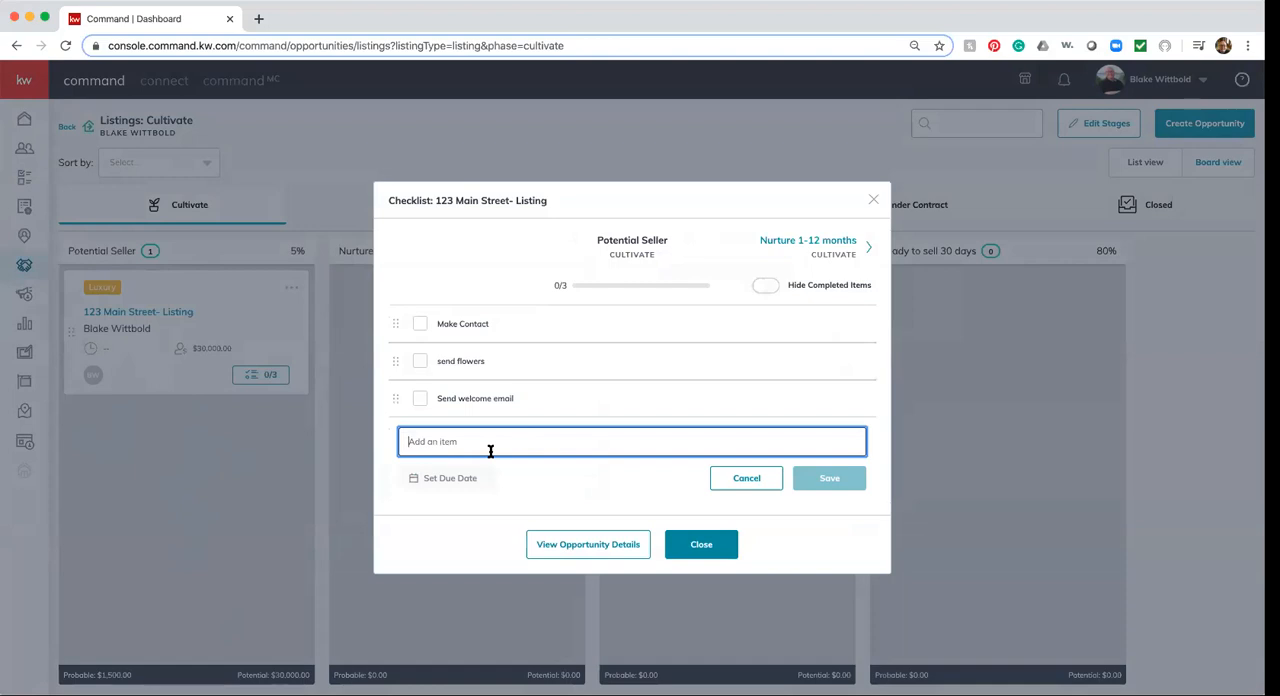
{"action": "type", "text": "pop over"}
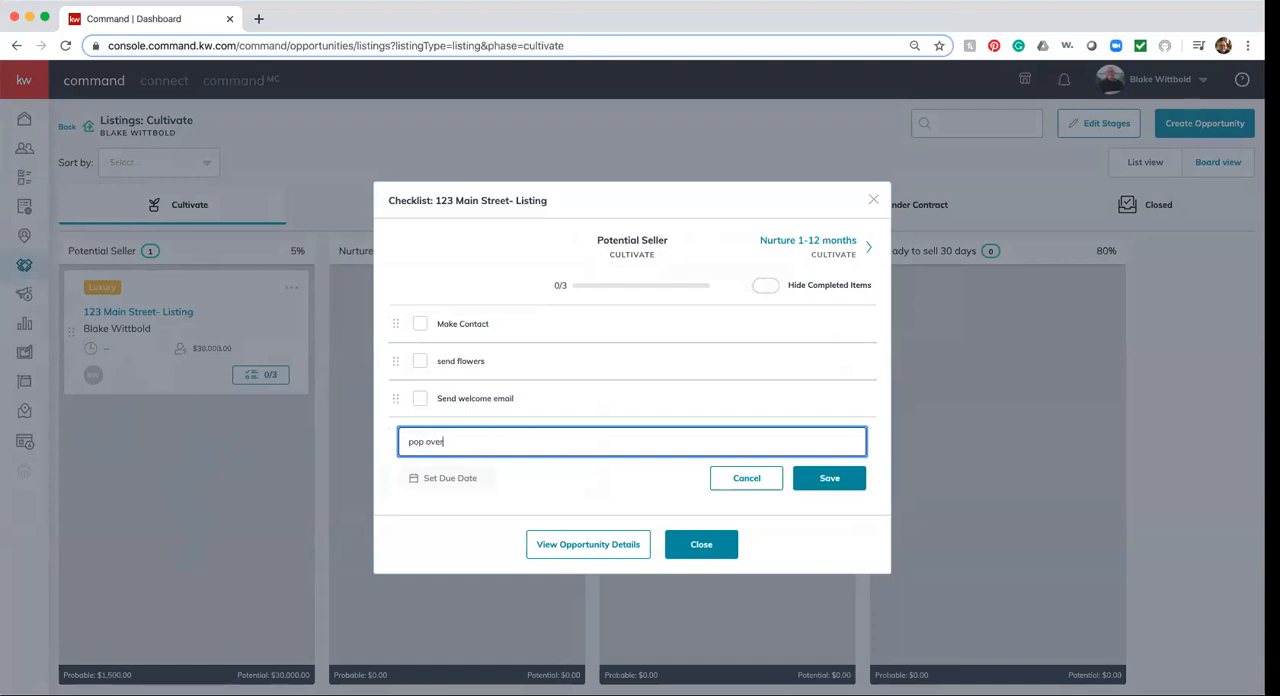
{"action": "left_click", "coordinate": [829, 478]}
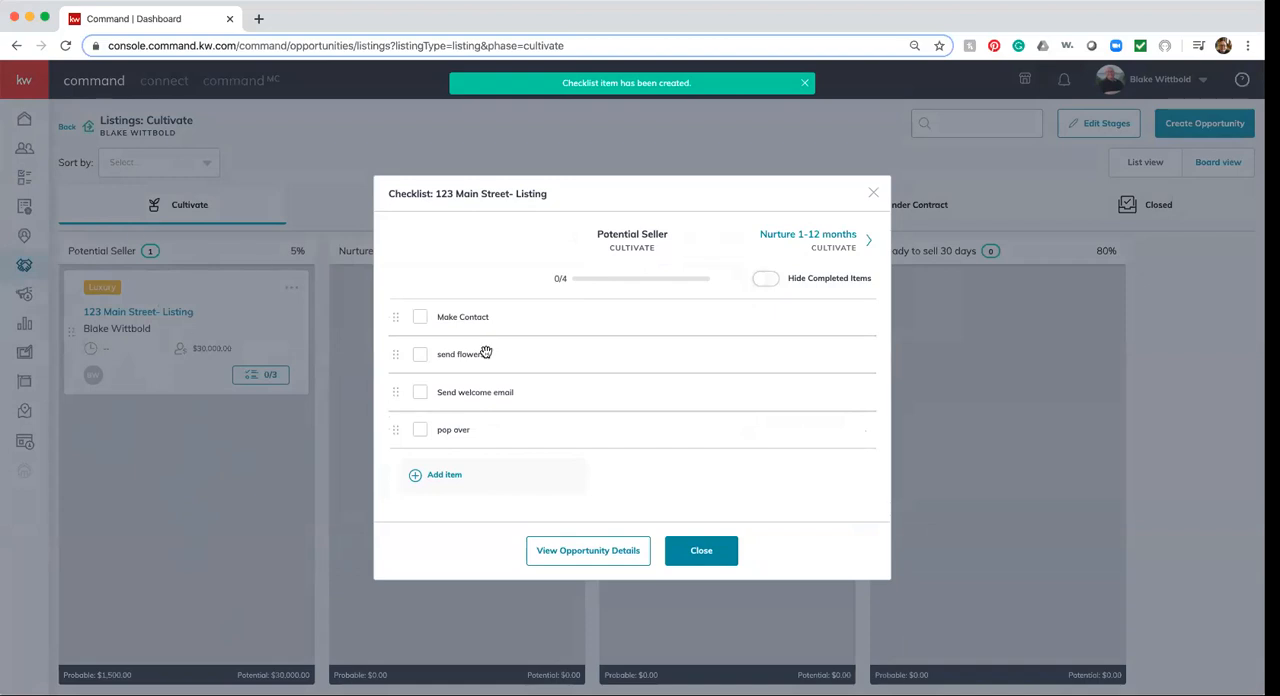
{"action": "left_click", "coordinate": [707, 550]}
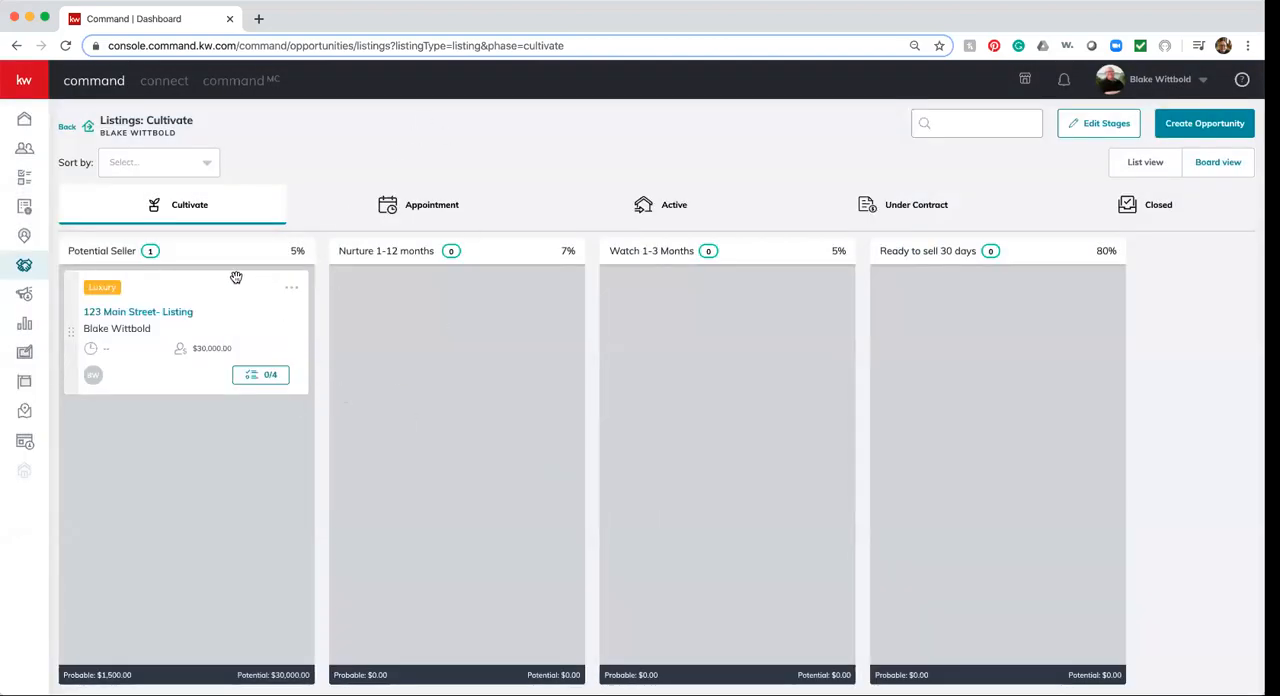
Open the Cultivate stages for editing, move Potential Seller to second place and return it to first
{"action": "left_click", "coordinate": [1103, 122]}
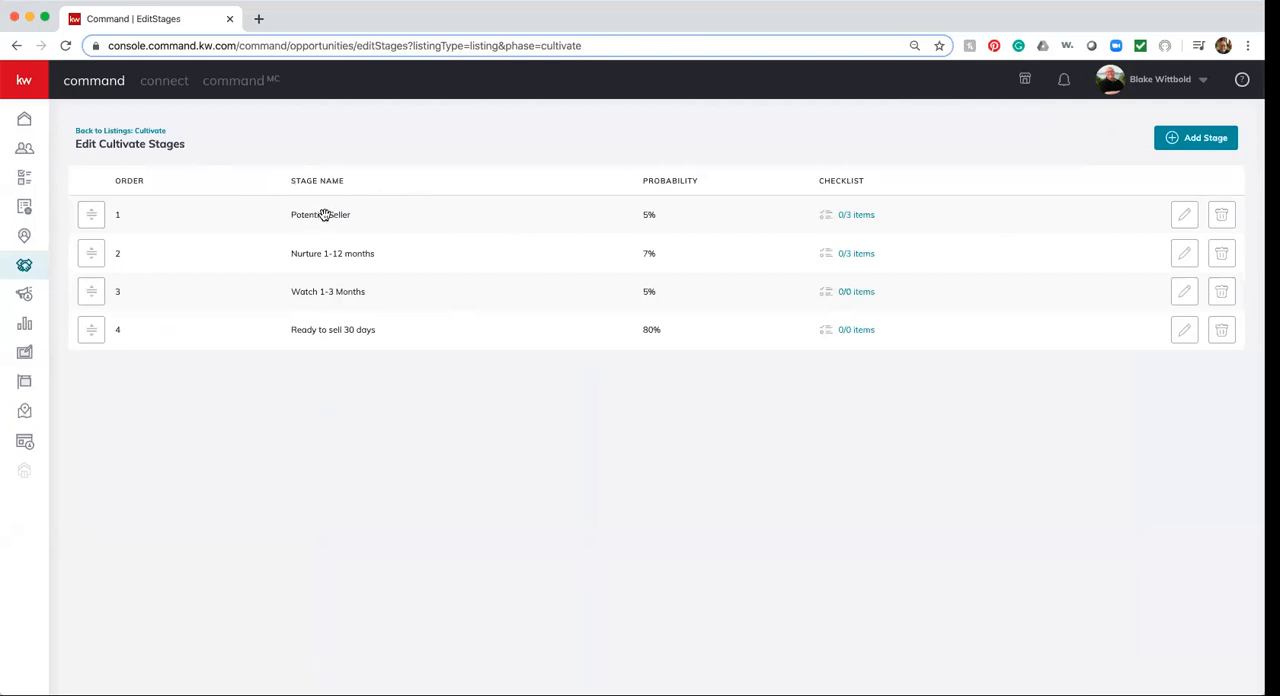
{"action": "left_click_drag", "start_coordinate": [320, 214], "coordinate": [326, 259]}
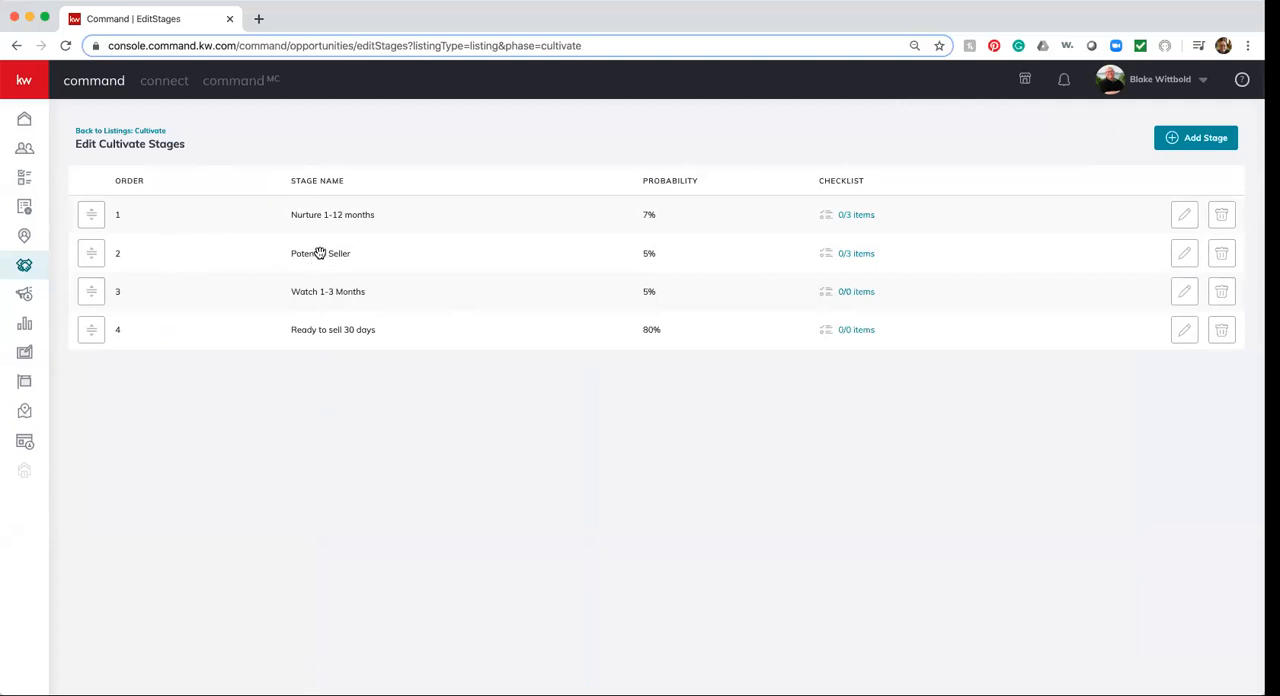
{"action": "left_click_drag", "start_coordinate": [329, 254], "coordinate": [326, 216]}
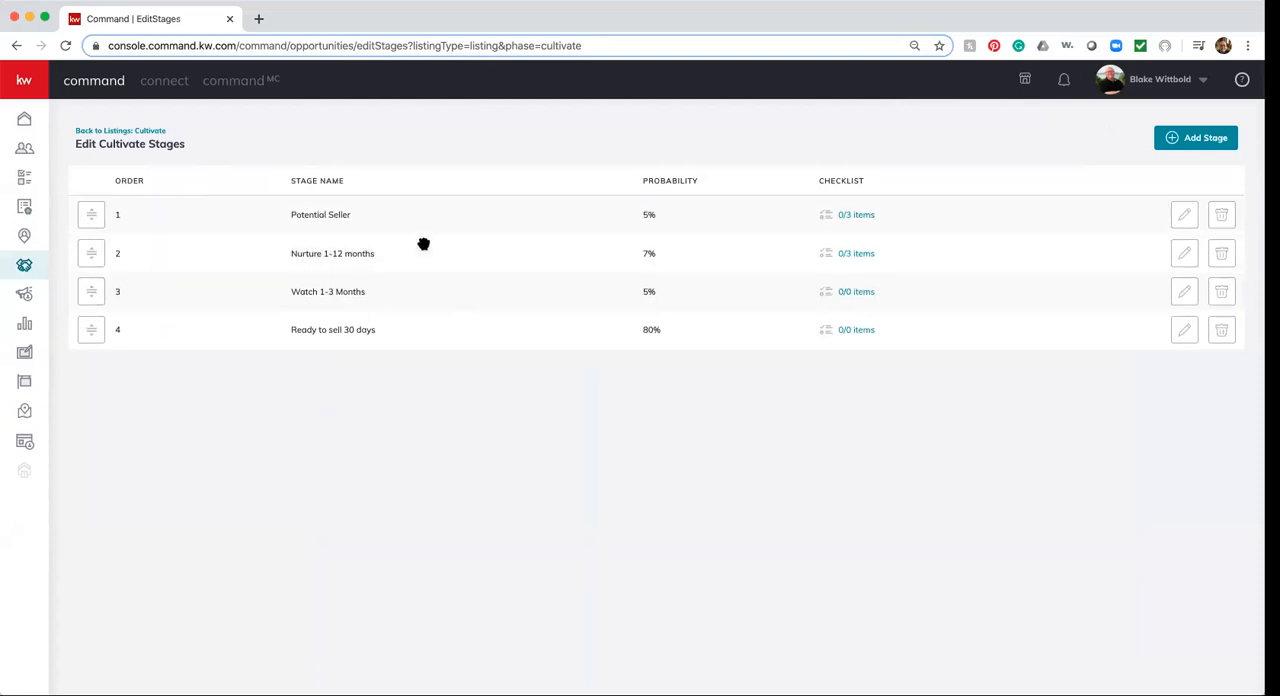
Rename the Potential Seller stage to "Potential Seller Coffee and Command" and save the change
{"action": "left_click", "coordinate": [1184, 216]}
{"action": "left_click", "coordinate": [510, 341]}
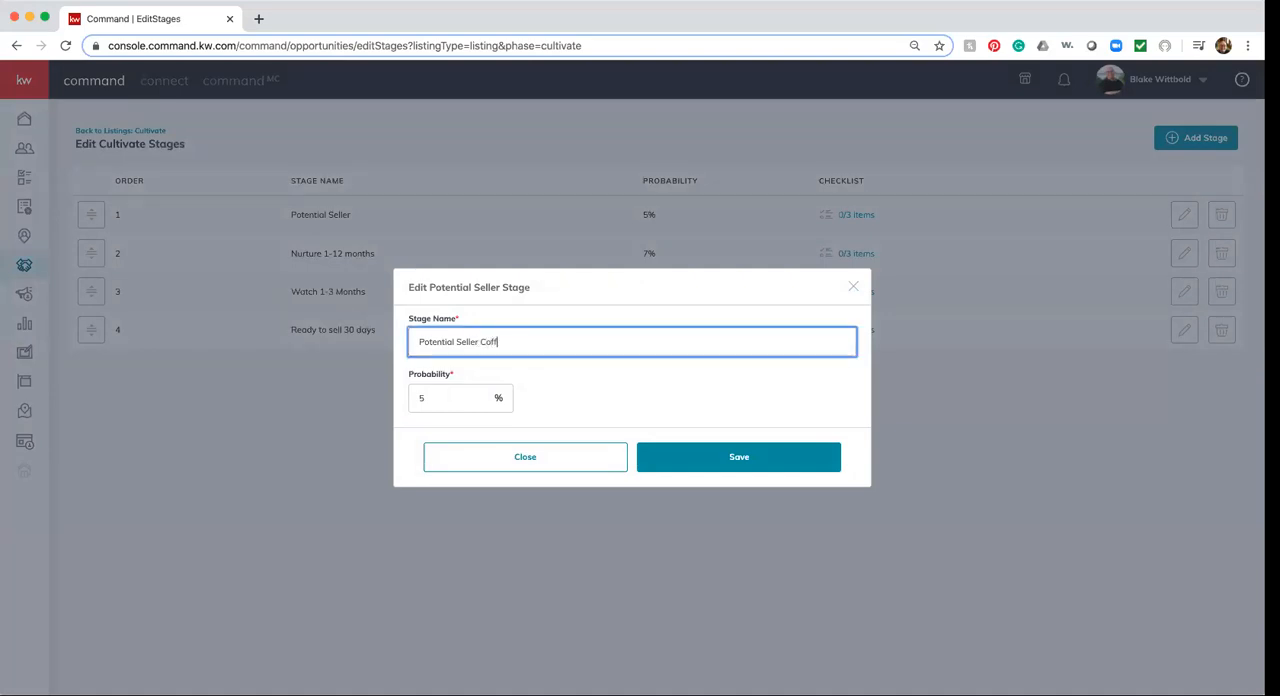
{"action": "type", "text": "Coffee and Command"}
{"action": "left_click", "coordinate": [726, 459]}
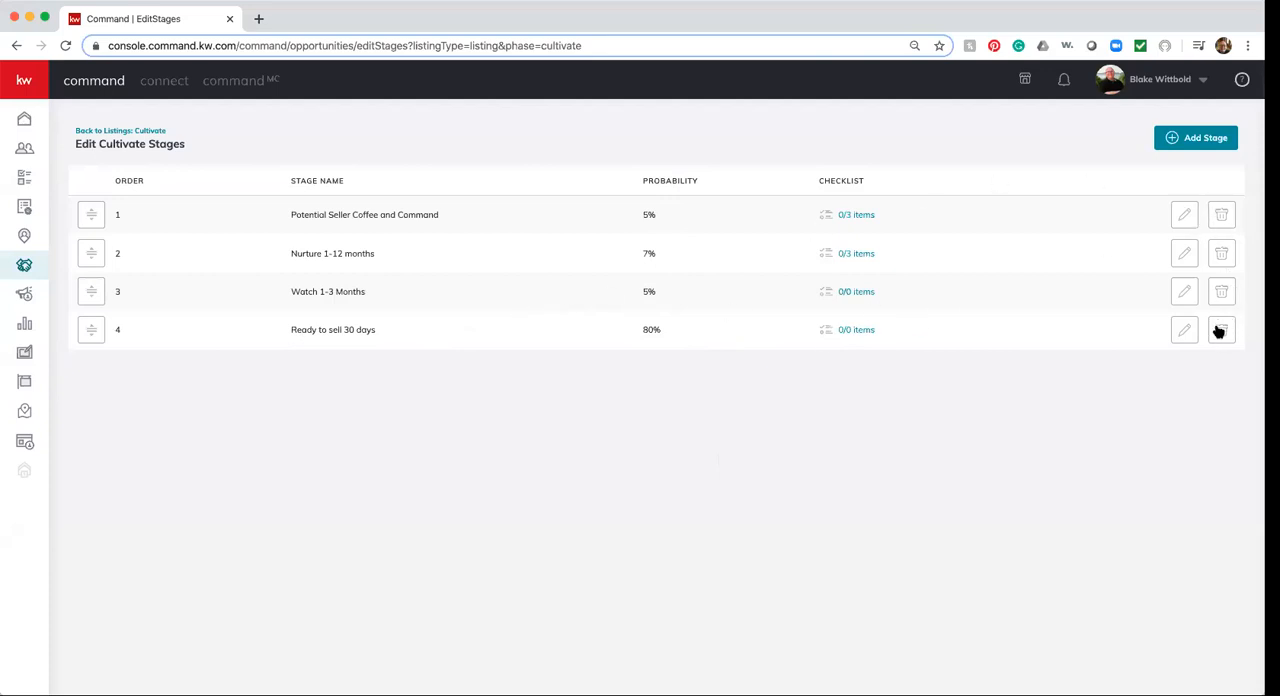
Add a Cultivate stage named "Coffee and COmmand" with a probability of 100%
{"action": "left_click", "coordinate": [1222, 140]}
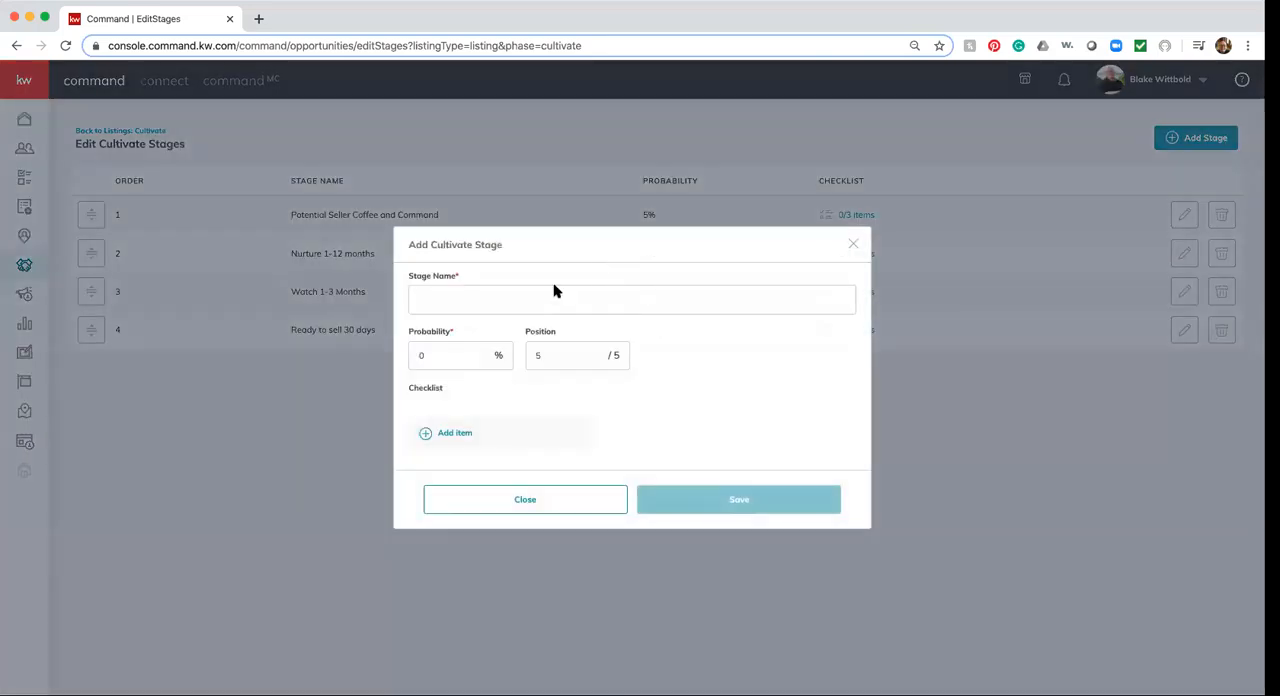
{"action": "left_click", "coordinate": [545, 297]}
{"action": "type", "text": "Coff"}
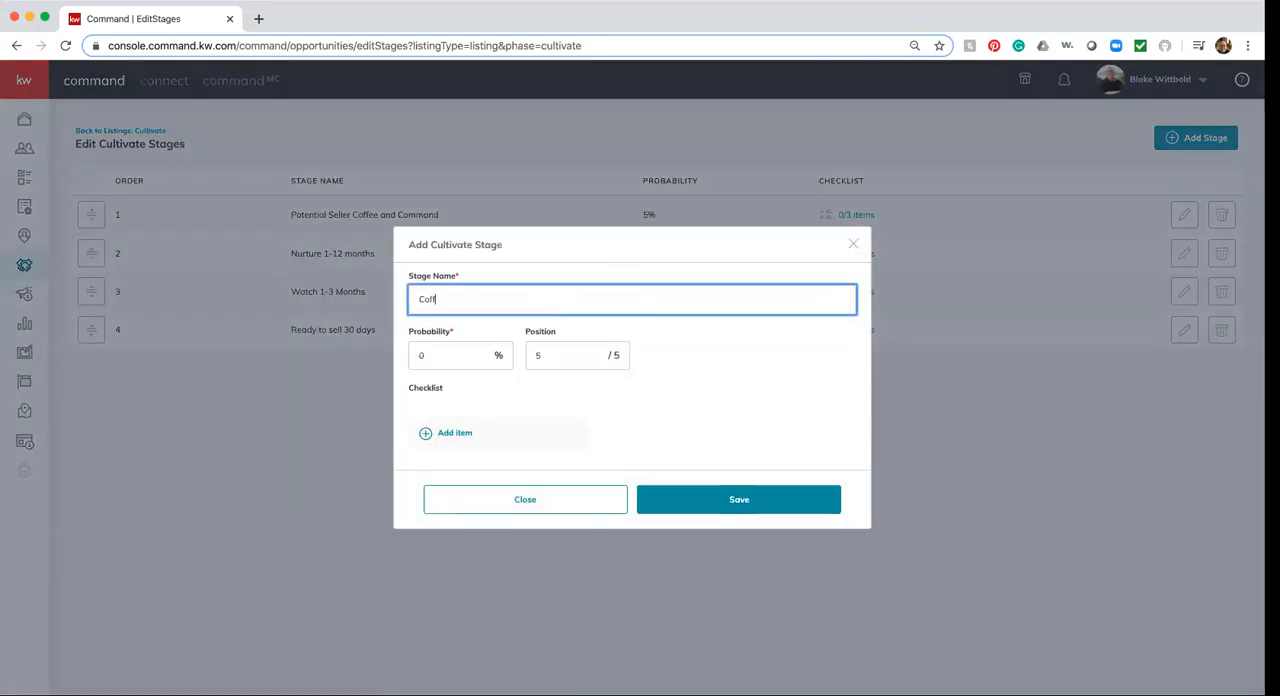
{"action": "type", "text": "ee and COmmand"}
{"action": "left_click", "coordinate": [463, 356]}
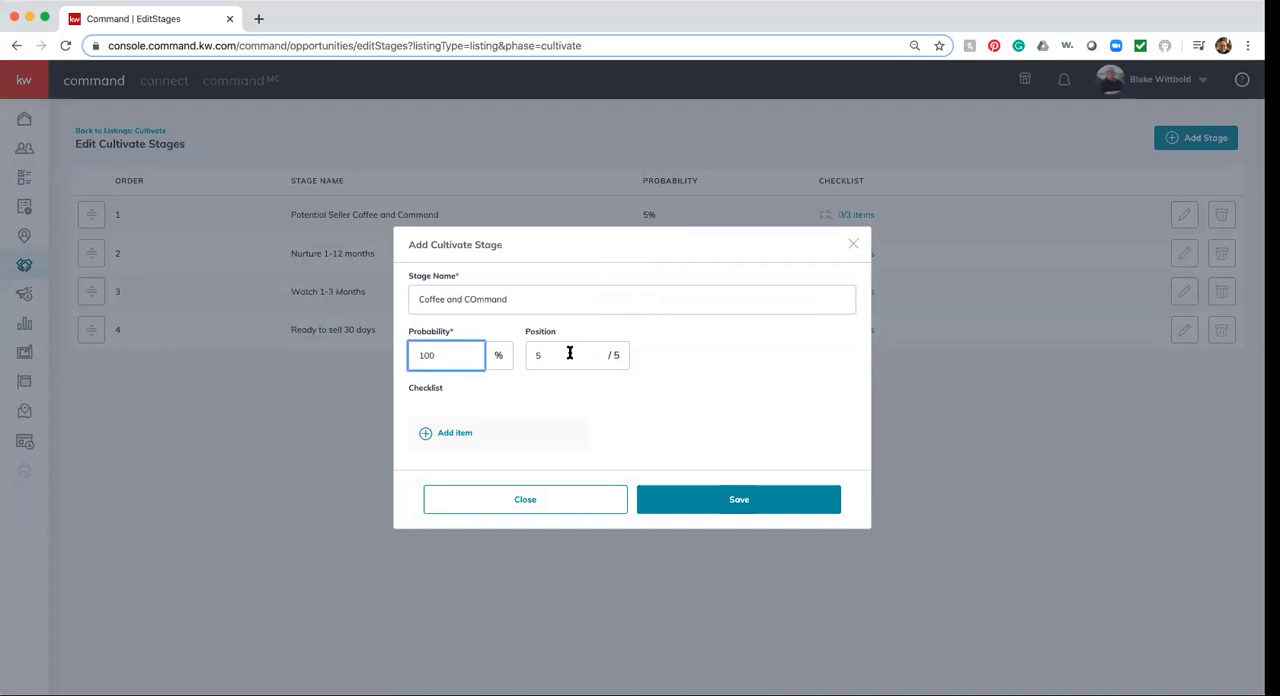
Give the new stage the checklist item "tune in at 8:10 am" and save the stage
{"action": "left_click", "coordinate": [443, 432]}
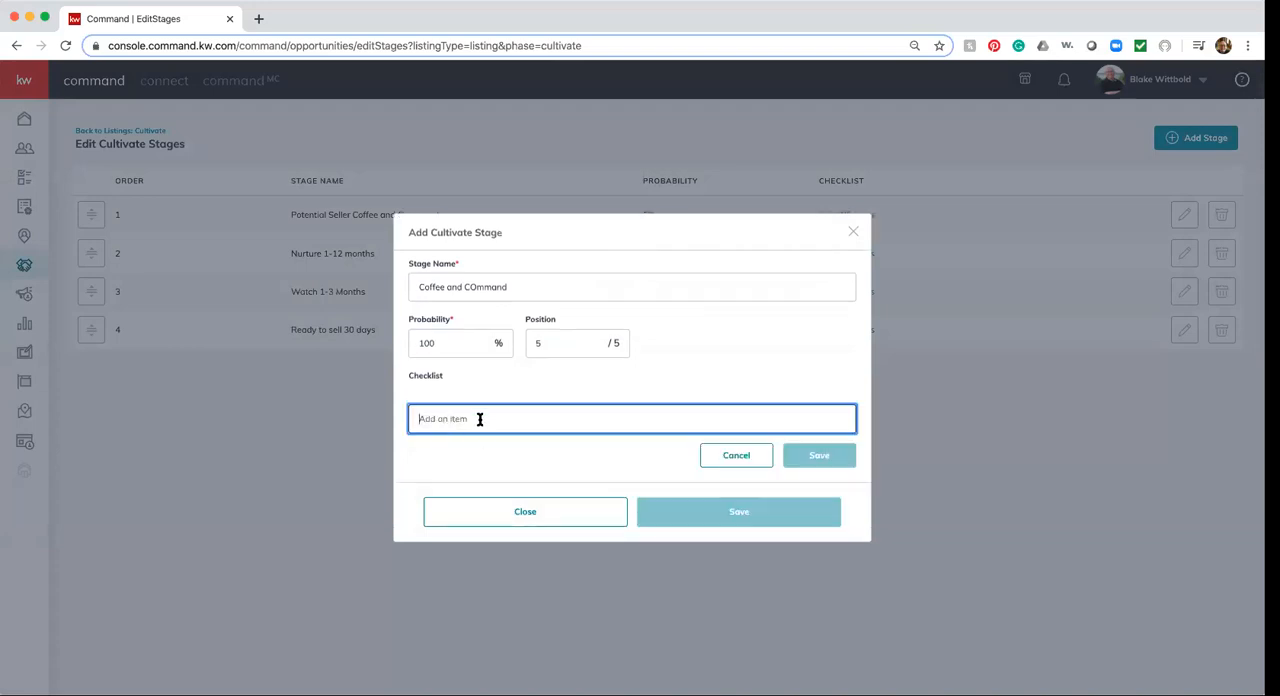
{"action": "type", "text": "tun"}
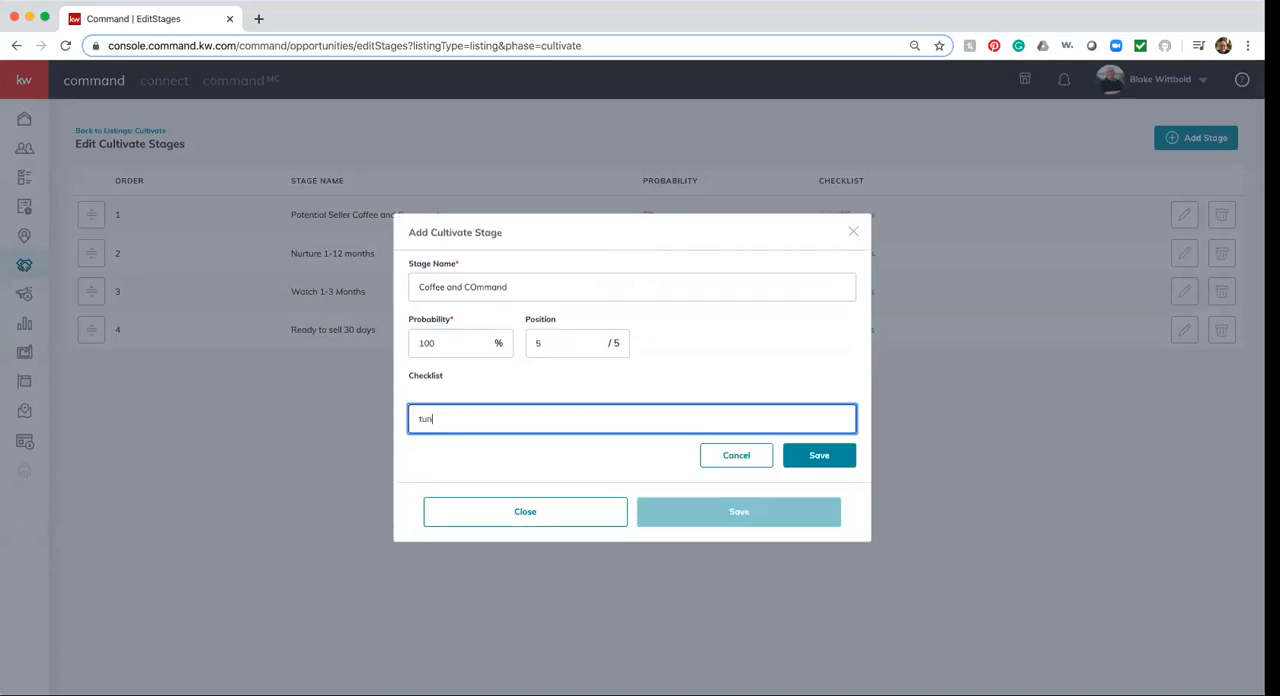
{"action": "type", "text": "e in at 8:10 am"}
{"action": "left_click", "coordinate": [816, 456]}
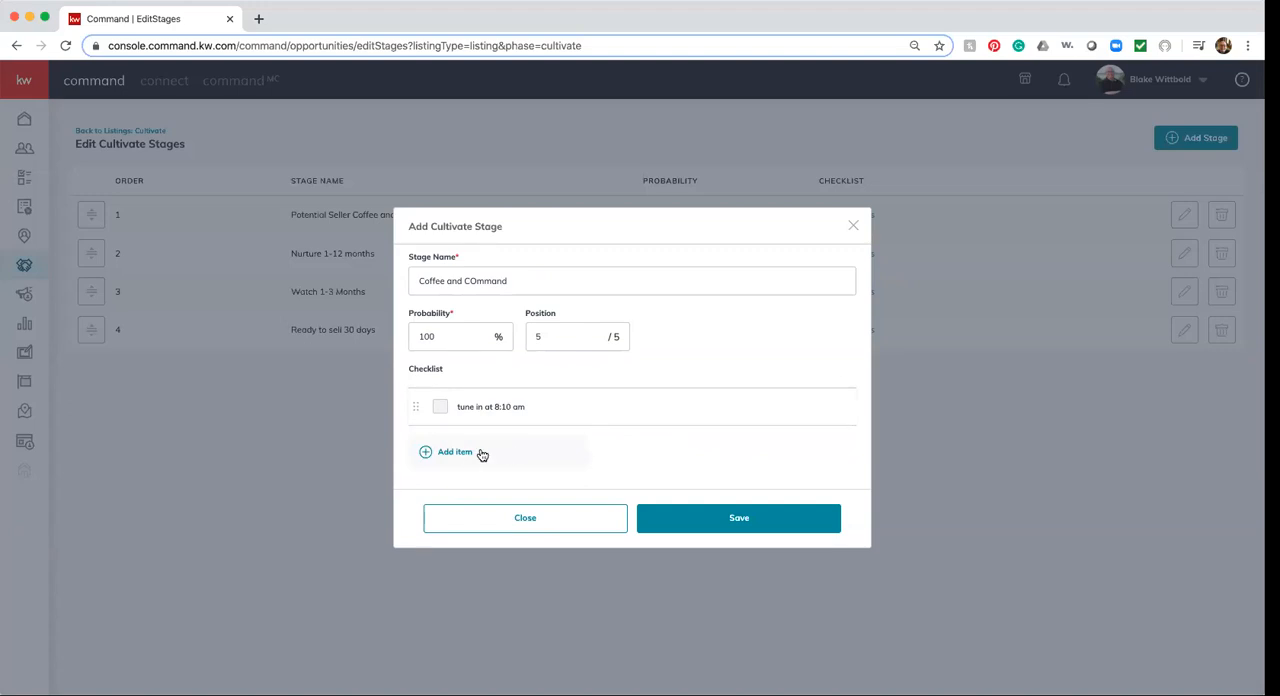
{"action": "left_click", "coordinate": [735, 520]}
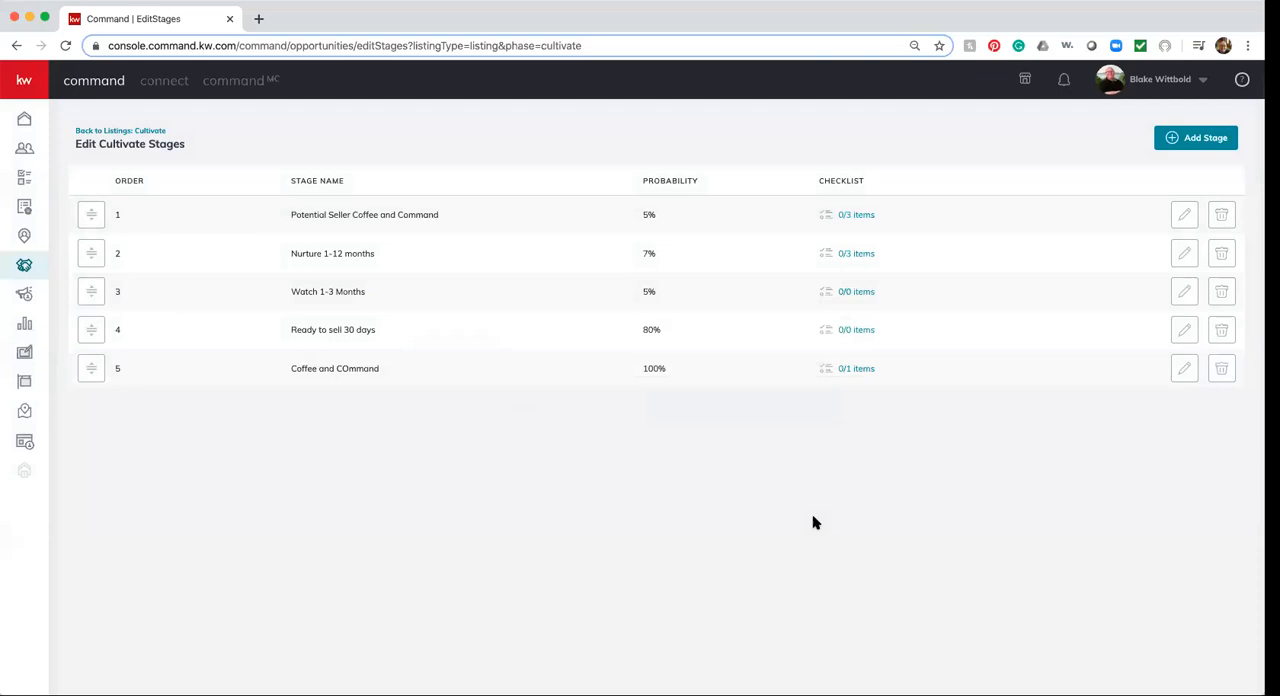
Return to the Cultivate listings board and move the 123 Main Street listing to the Nurture 1-12 months stage
{"action": "left_click", "coordinate": [101, 134]}
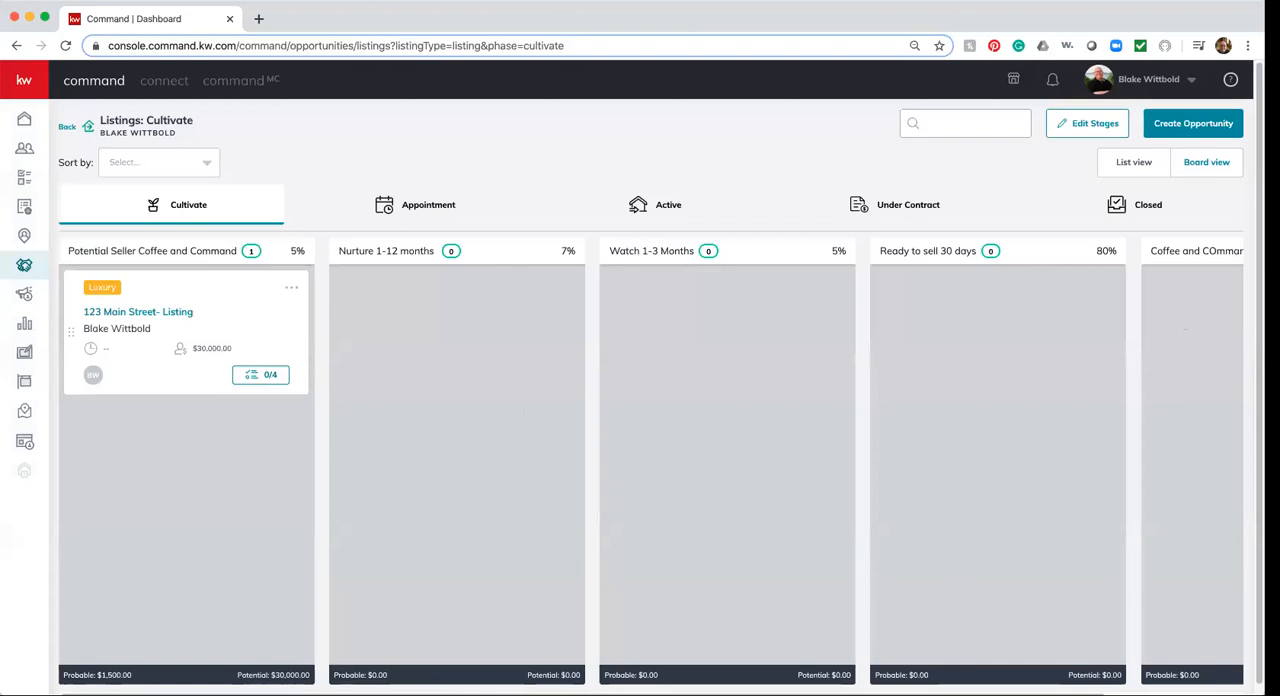
{"action": "scroll", "coordinate": [1083, 267], "scroll_direction": "right", "scroll_amount": 5}
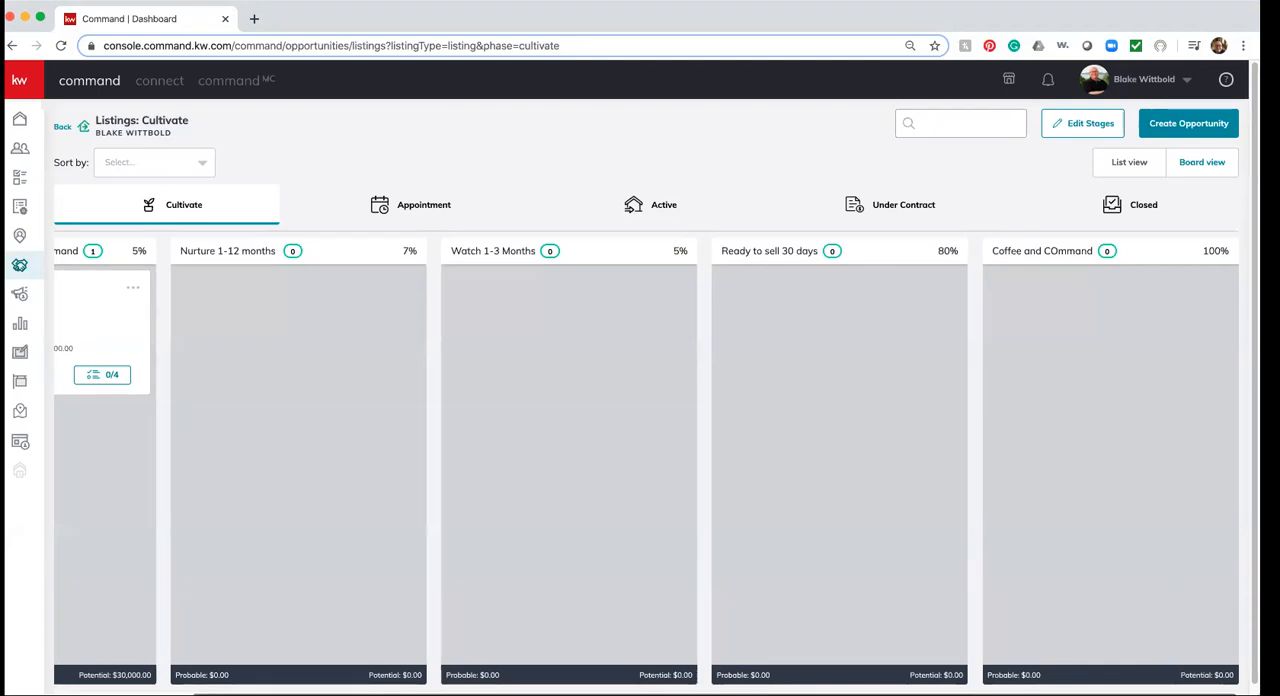
{"action": "scroll", "coordinate": [406, 277], "scroll_direction": "left", "scroll_amount": 3}
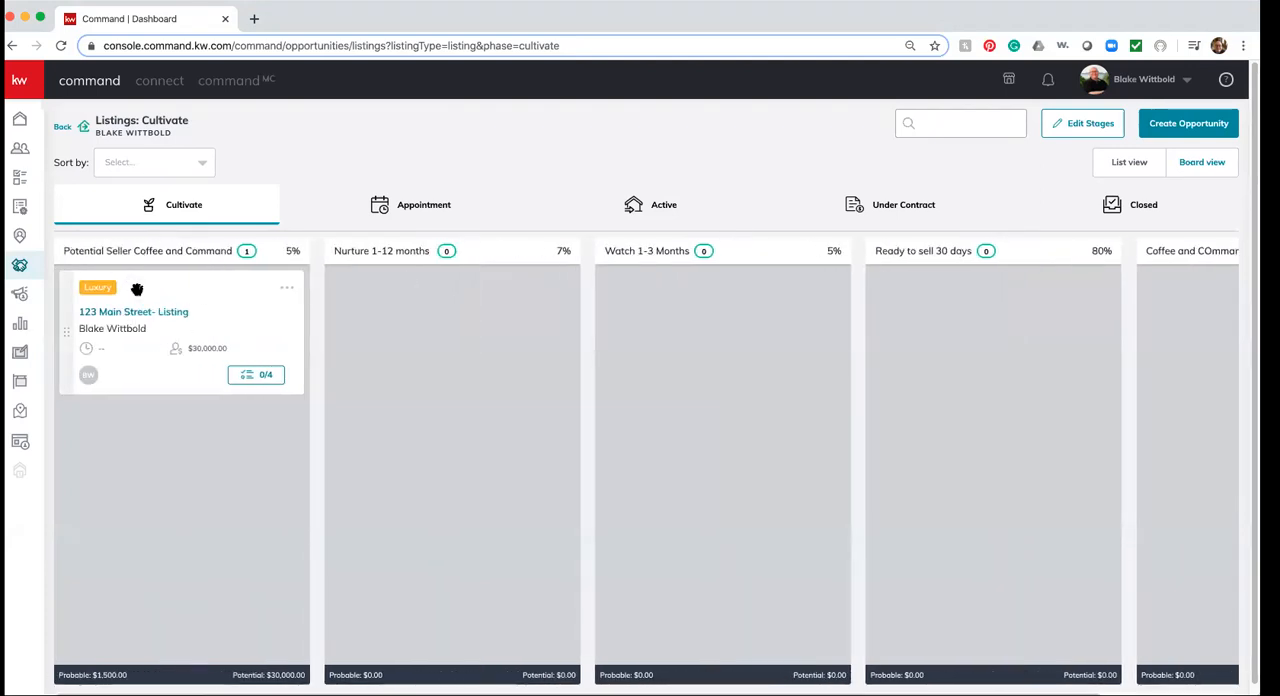
{"action": "left_click_drag", "start_coordinate": [137, 321], "coordinate": [406, 294]}
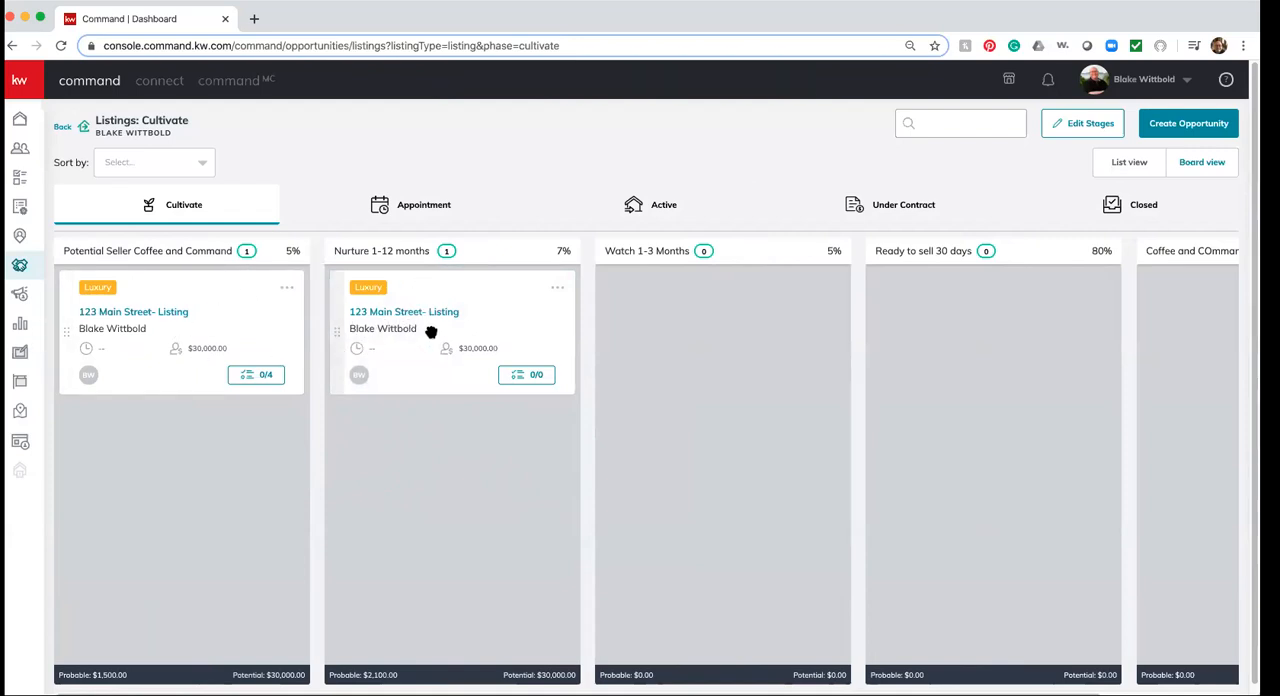
Try to move the 123 Main Street listing on to the Watch 1-3 Months stage
{"action": "left_click_drag", "start_coordinate": [454, 314], "coordinate": [702, 277]}
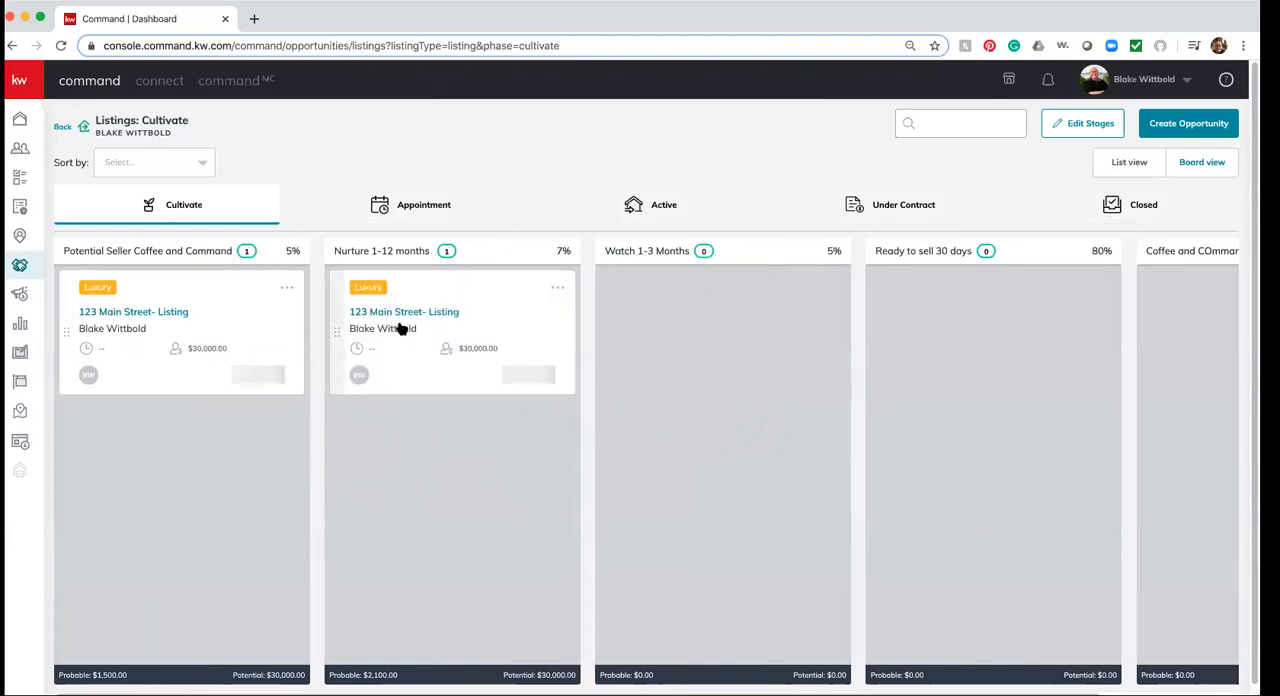
{"action": "left_click_drag", "start_coordinate": [414, 380], "coordinate": [617, 320]}
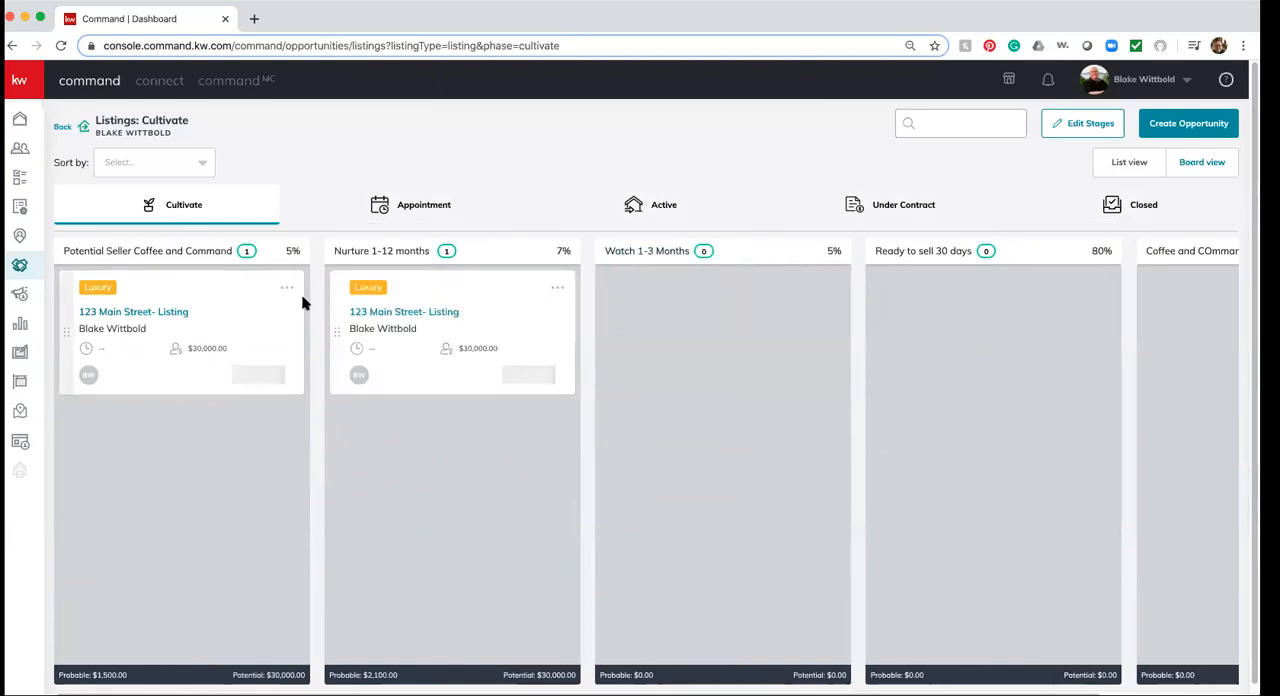
{"action": "left_click_drag", "start_coordinate": [354, 334], "coordinate": [711, 323]}
{"action": "left_click_drag", "start_coordinate": [63, 330], "coordinate": [623, 340]}
{"action": "left_click_drag", "start_coordinate": [64, 335], "coordinate": [621, 345]}
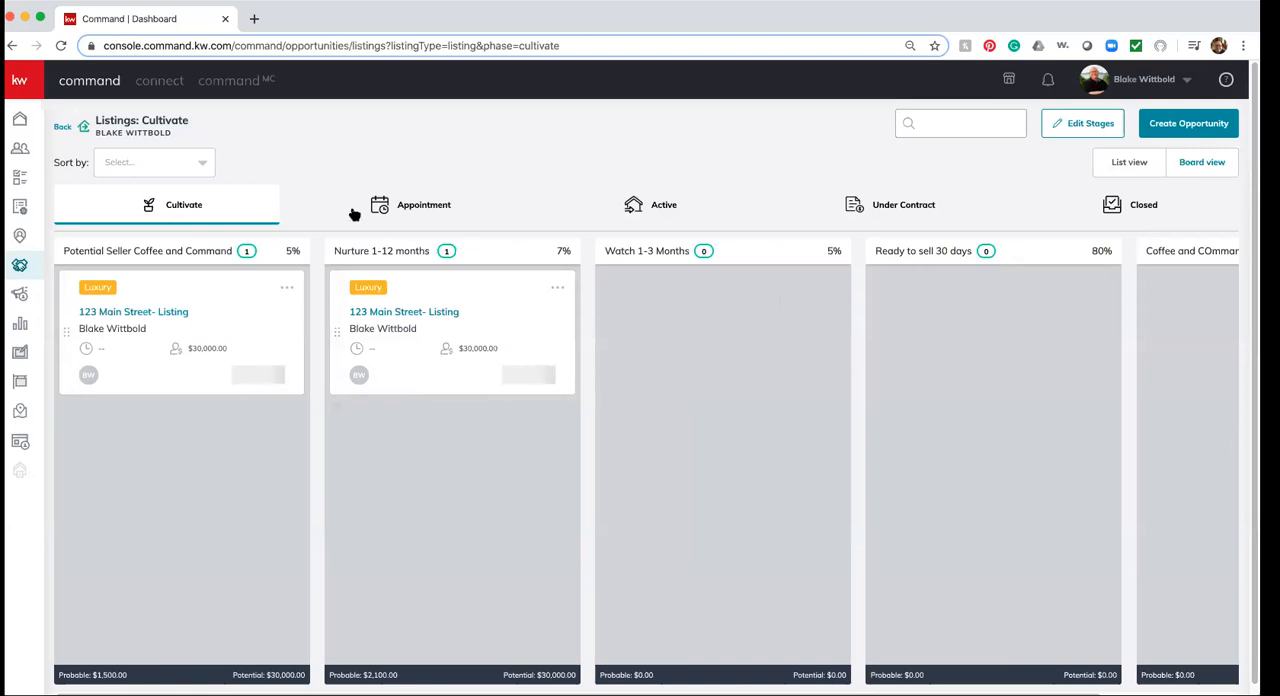
In the Appointment phase, move the make an appointment listing to Scheduled and on to the Active phase, and open that phase
{"action": "left_click", "coordinate": [425, 207]}
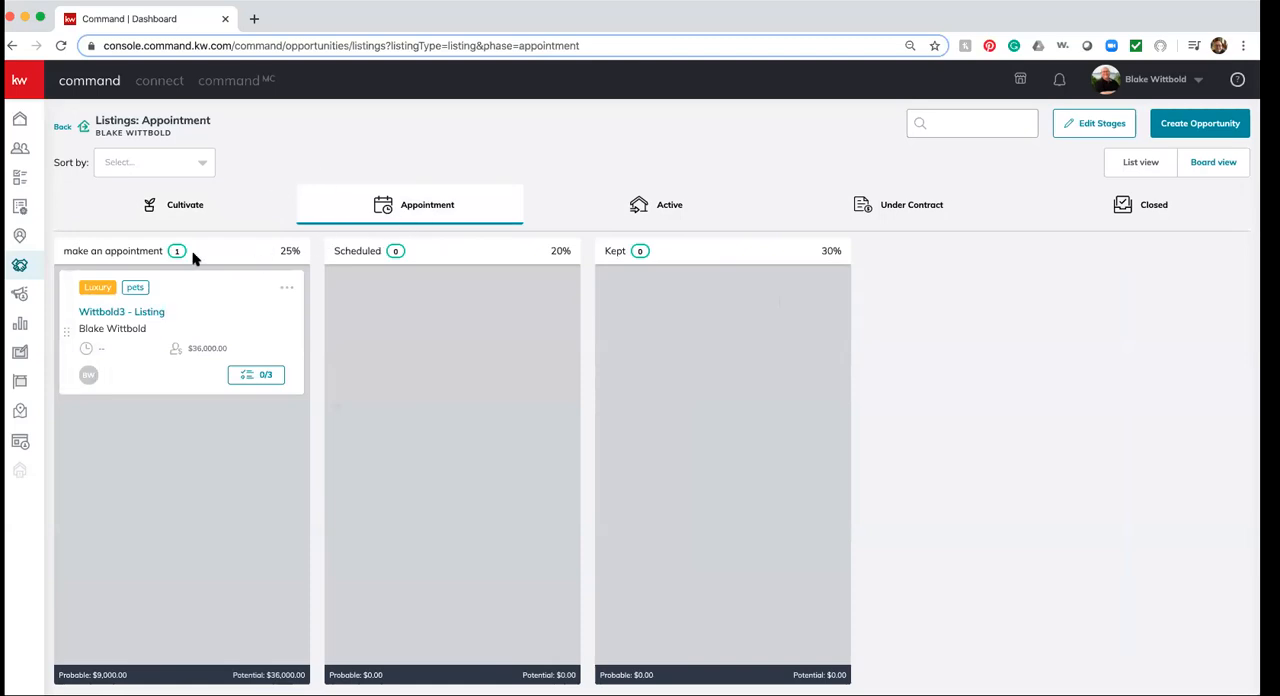
{"action": "left_click_drag", "start_coordinate": [63, 337], "coordinate": [357, 323]}
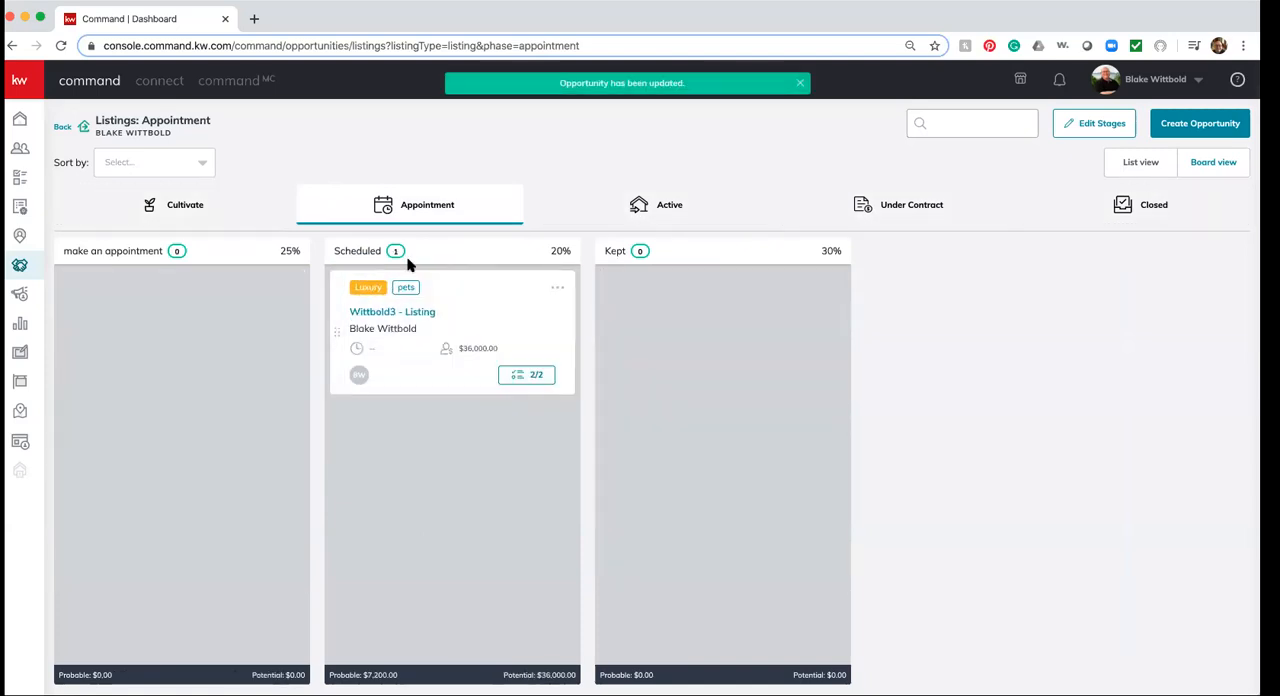
{"action": "left_click_drag", "start_coordinate": [346, 347], "coordinate": [648, 204]}
{"action": "left_click", "coordinate": [651, 205]}
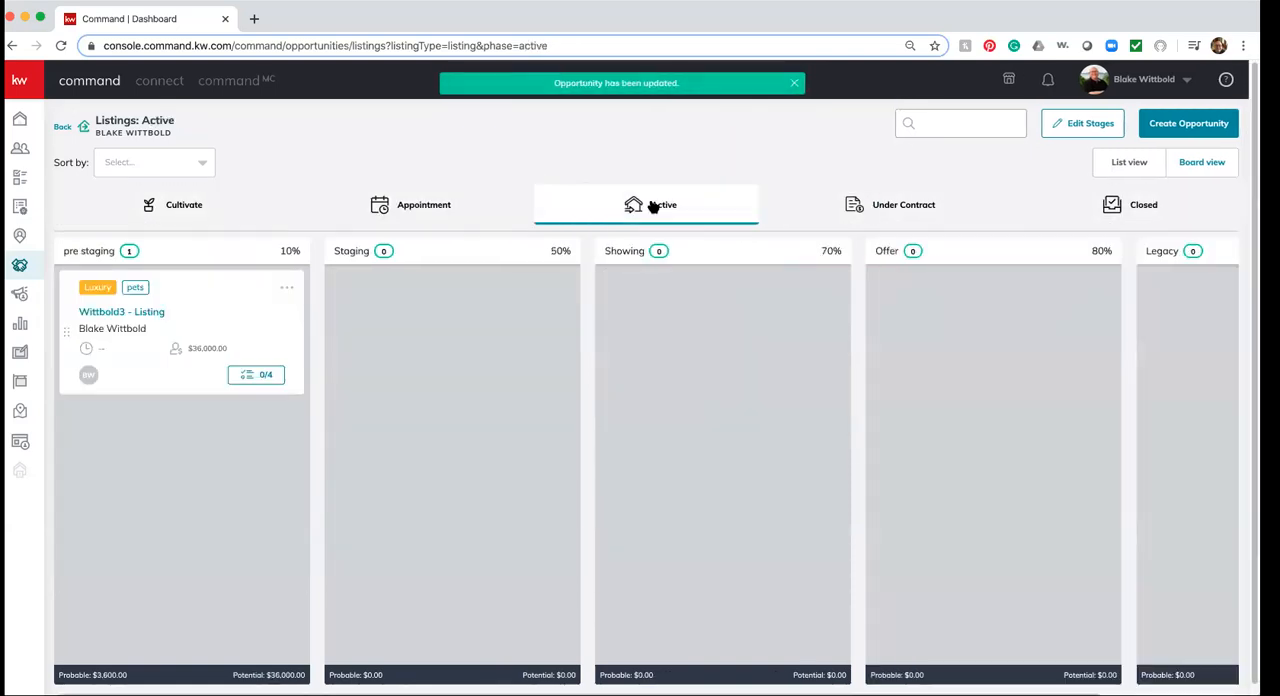
Move the pre staging listing tagged Luxury and pets through Showing to Offer and on to Under Contract, and open that phase
{"action": "left_click_drag", "start_coordinate": [74, 340], "coordinate": [640, 363]}
{"action": "left_click_drag", "start_coordinate": [605, 324], "coordinate": [918, 455]}
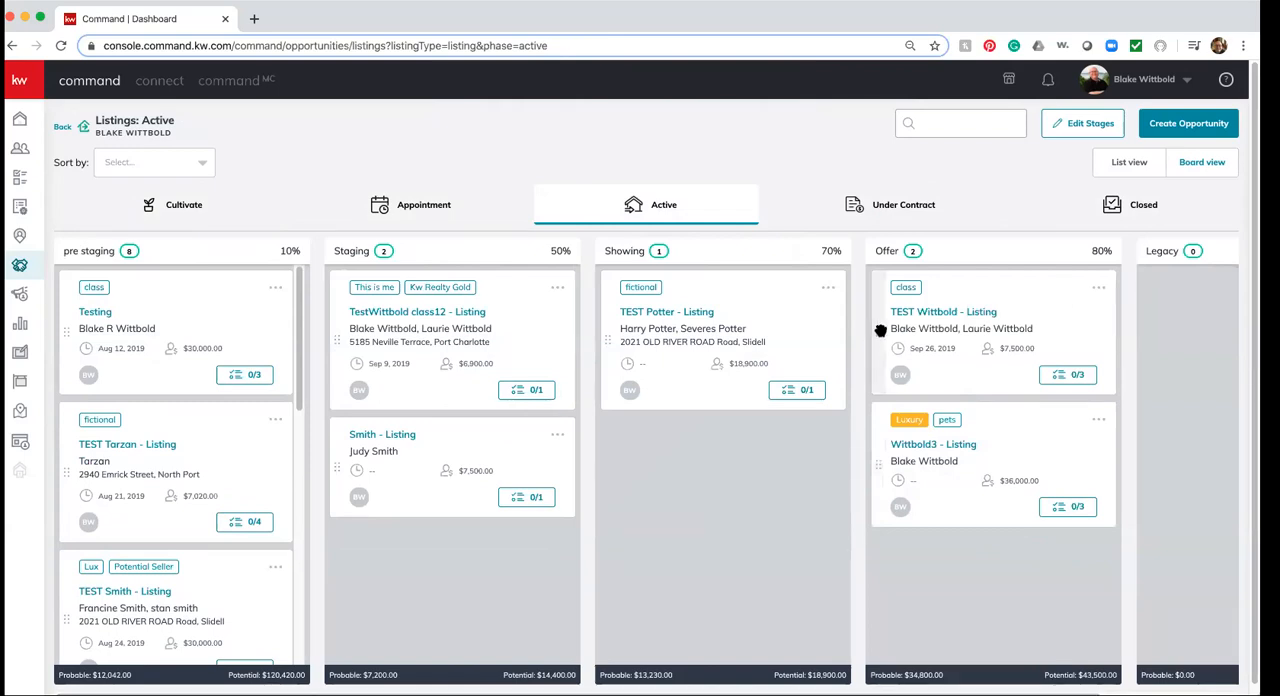
{"action": "left_click_drag", "start_coordinate": [876, 467], "coordinate": [850, 206]}
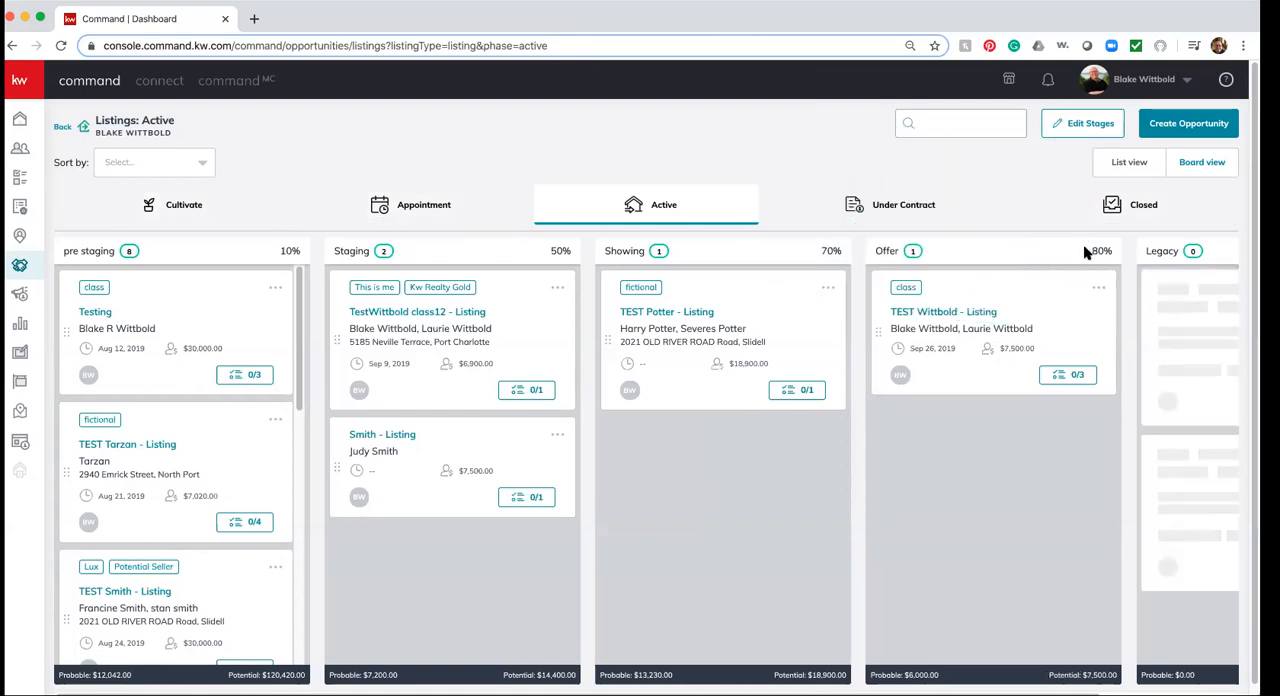
{"action": "left_click", "coordinate": [914, 206]}
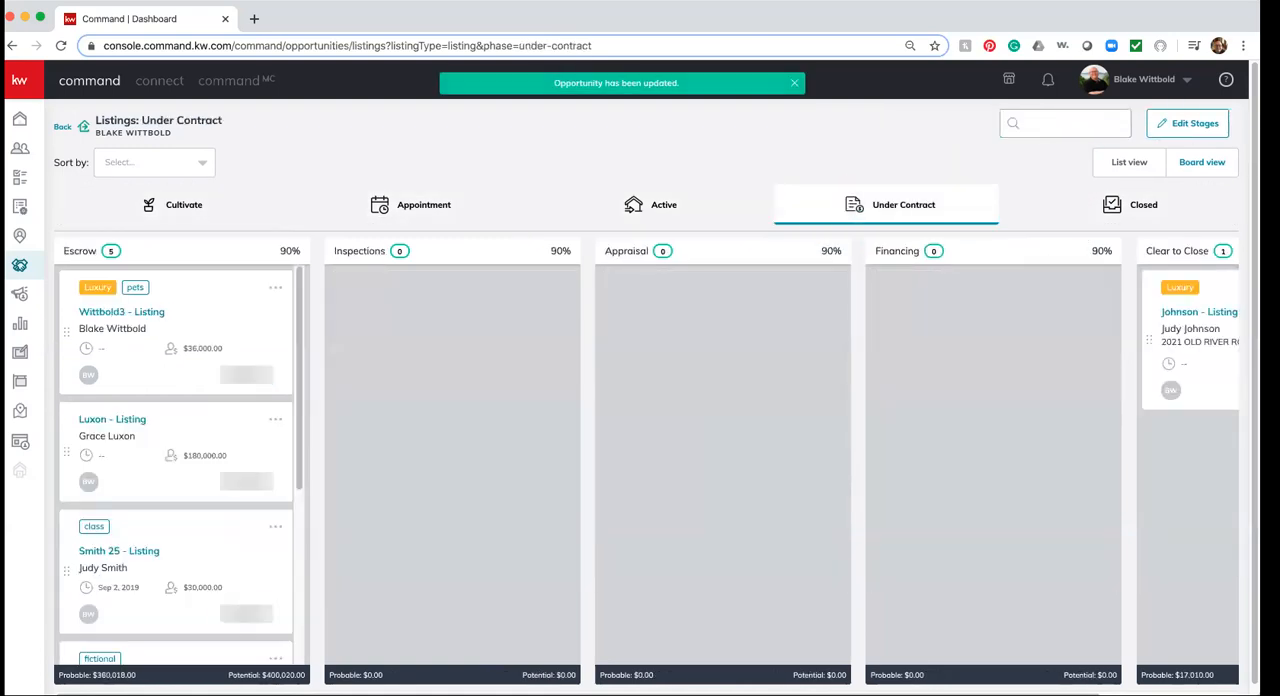
Move the Escrow listing tagged Luxury and pets to the Closed phase, view that phase and return to the pipeline overview
{"action": "left_click_drag", "start_coordinate": [90, 360], "coordinate": [1074, 200]}
{"action": "left_click", "coordinate": [1080, 217]}
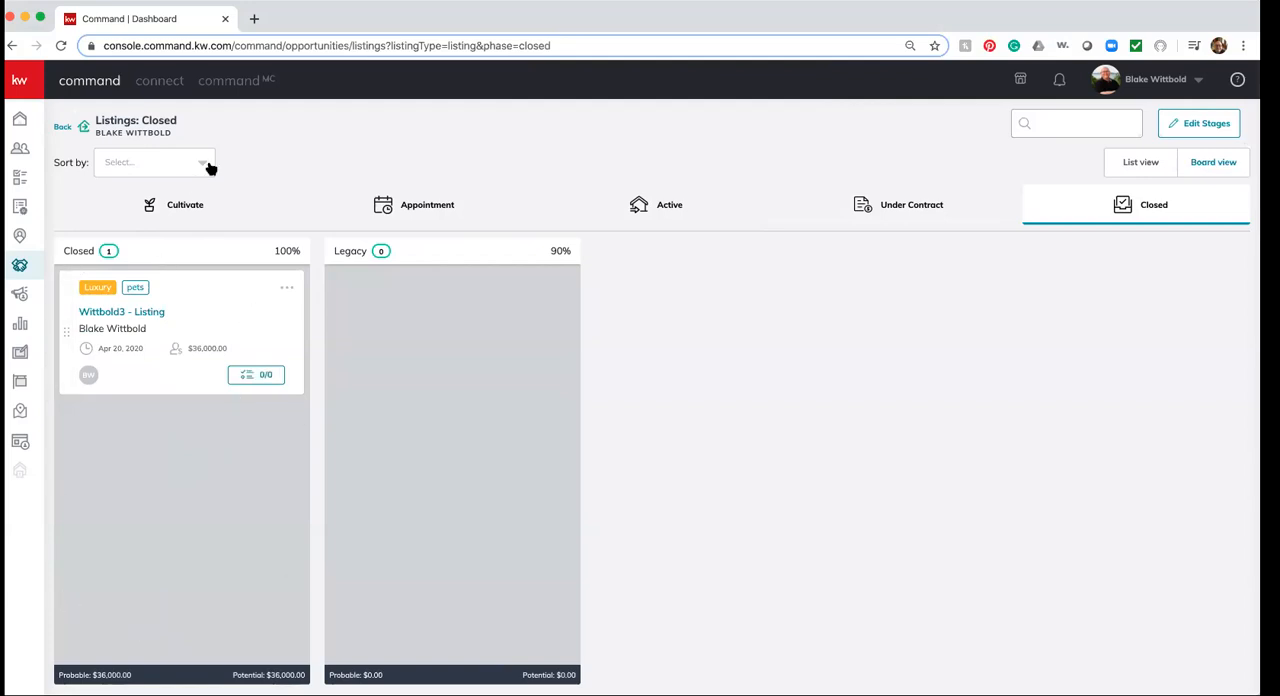
{"action": "left_click", "coordinate": [63, 129]}
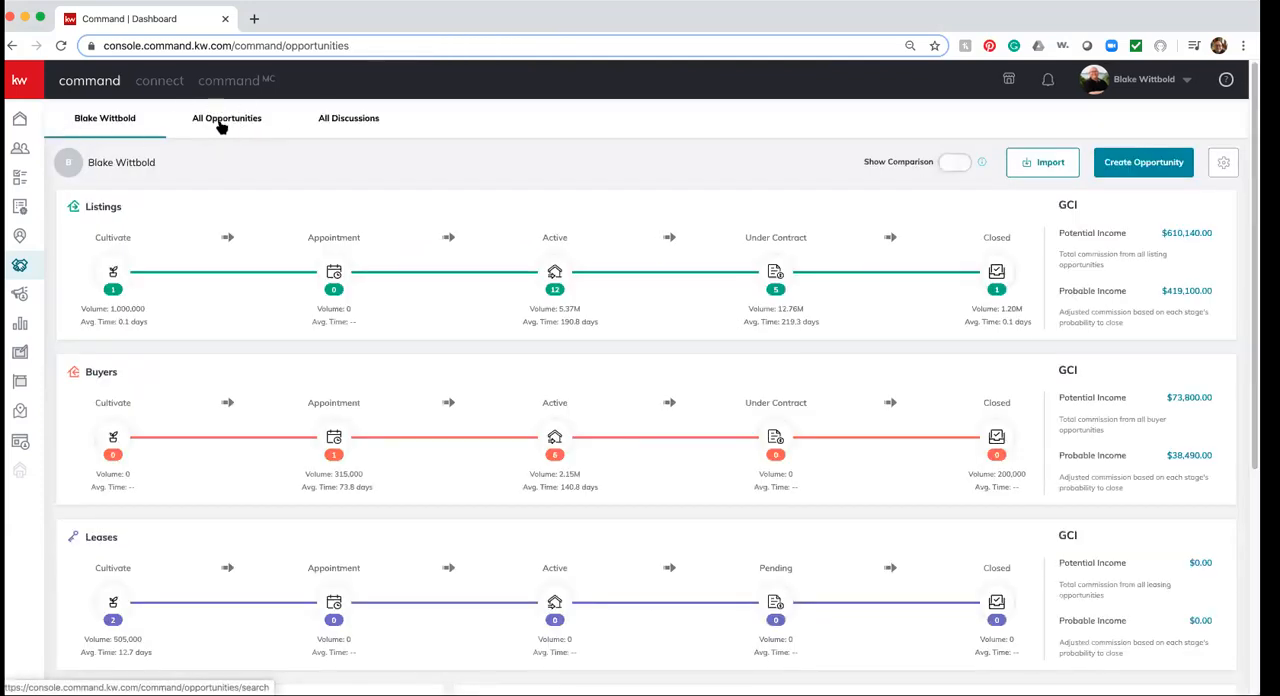
Show the list of all opportunities, examine its filter options and close them without applying any
{"action": "left_click", "coordinate": [222, 125]}
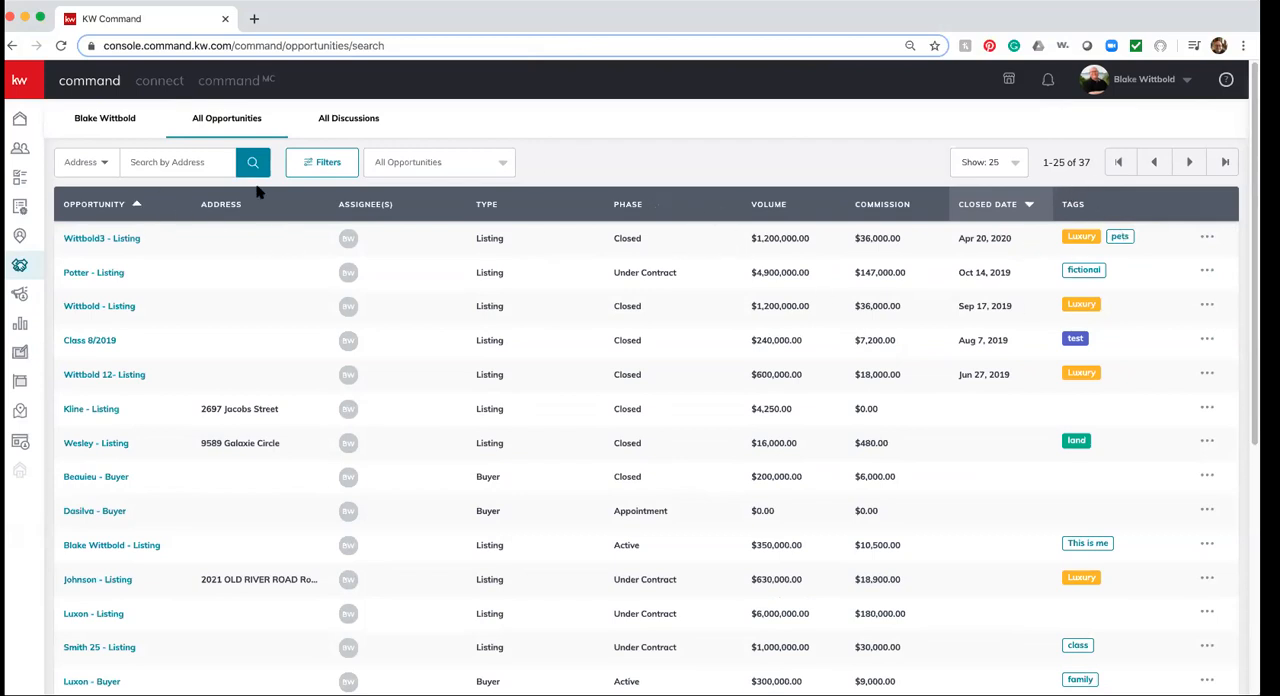
{"action": "left_click", "coordinate": [330, 162]}
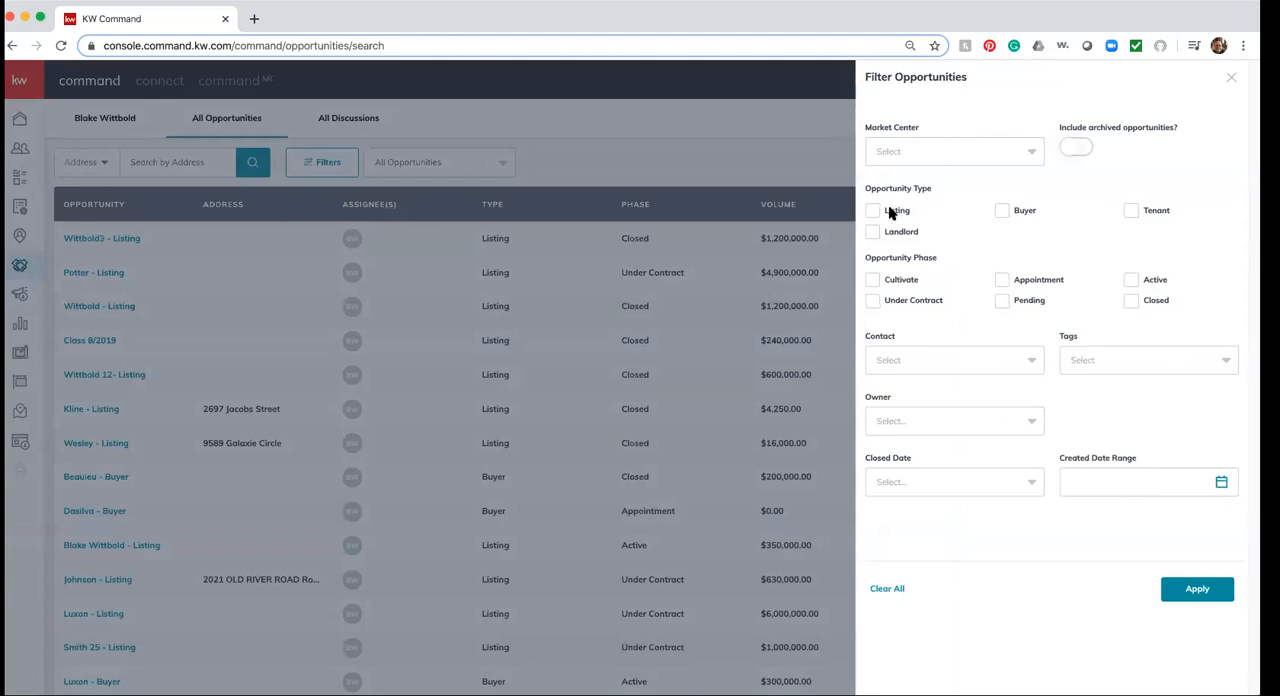
{"action": "left_click", "coordinate": [1231, 77]}
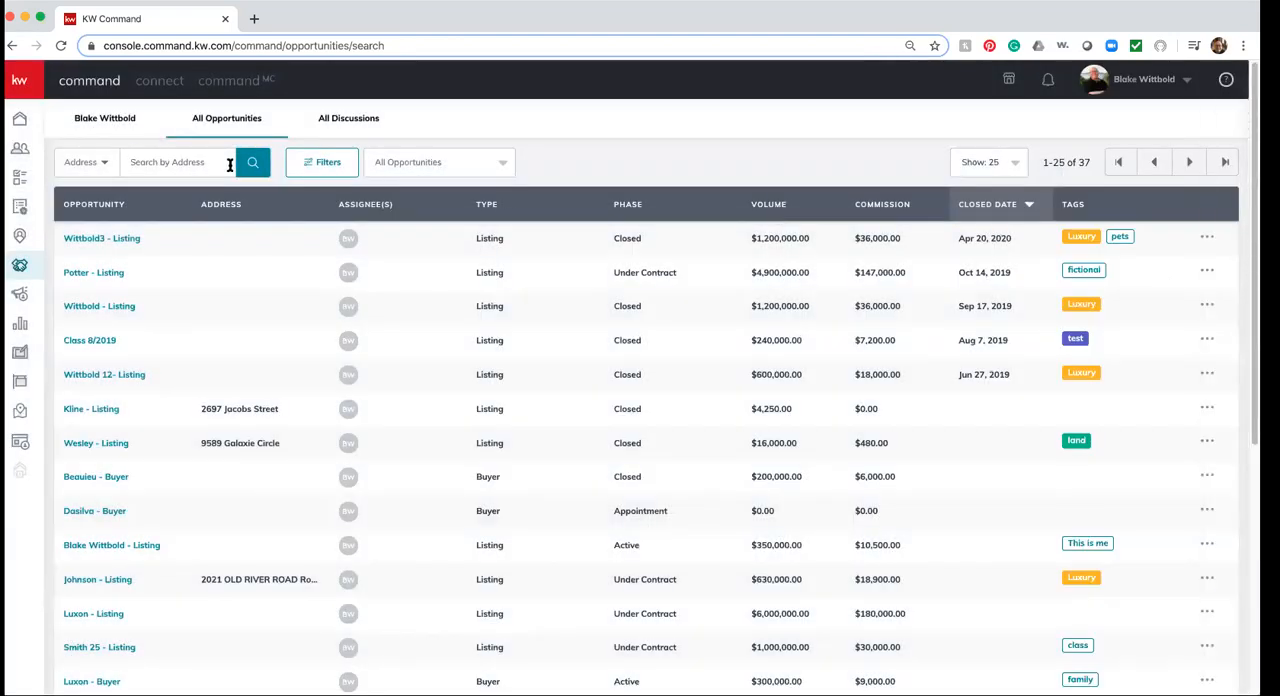